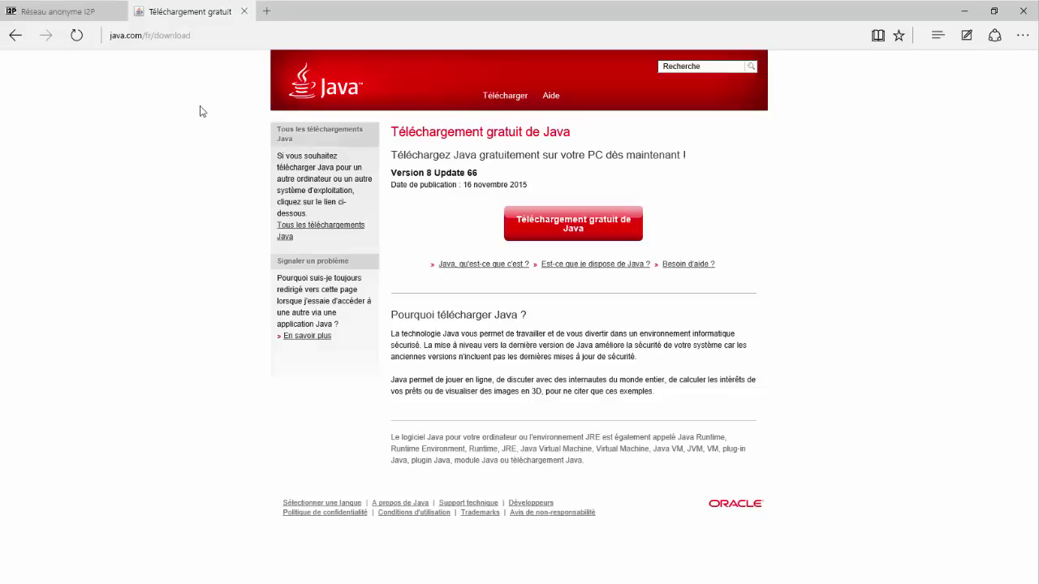
- Open the I2P 0.9.23 download page and examine the installers offered for Windows, Mac, Linux, Debian/Ubuntu and Android
left_click(88, 18)
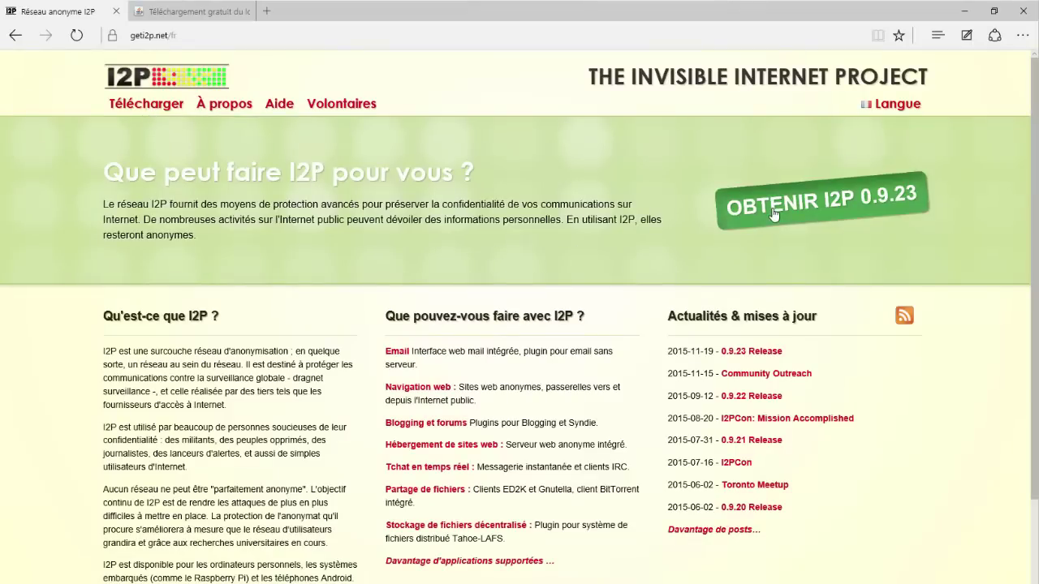
left_click(773, 213)
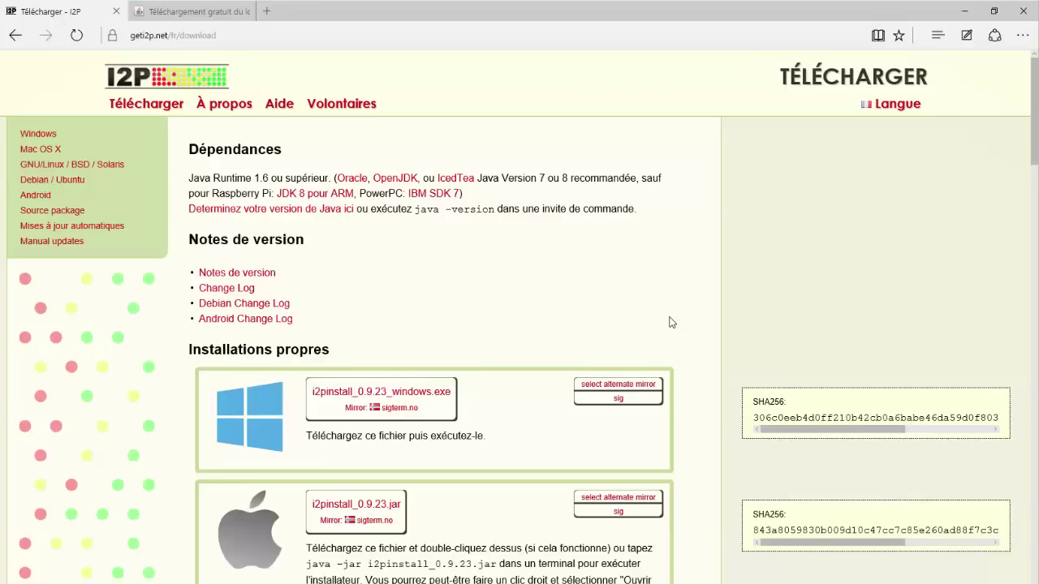
scroll(671, 322, "down", 2)
scroll(264, 333, "down", 2)
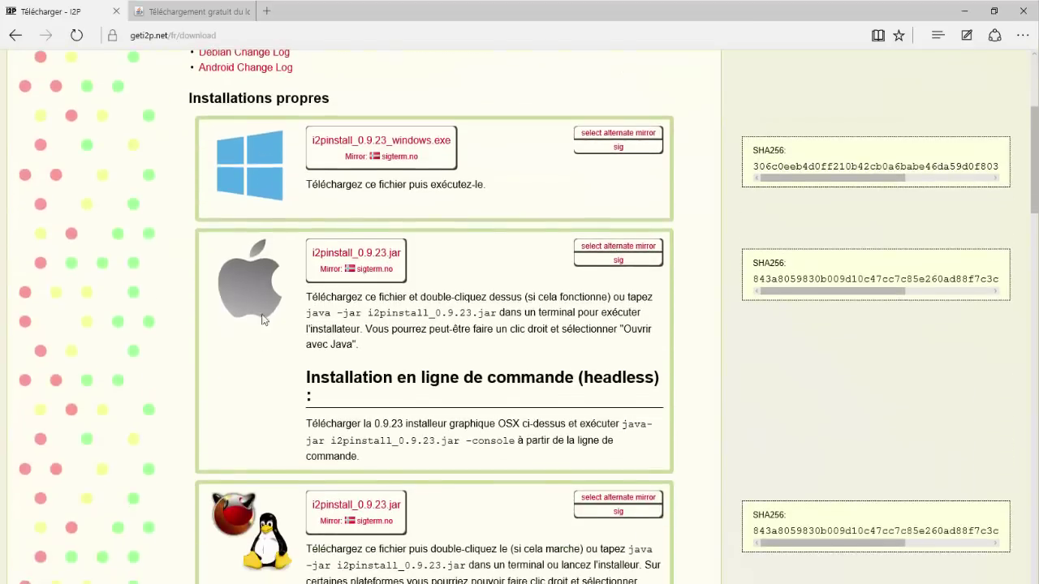
scroll(263, 312, "down", 5)
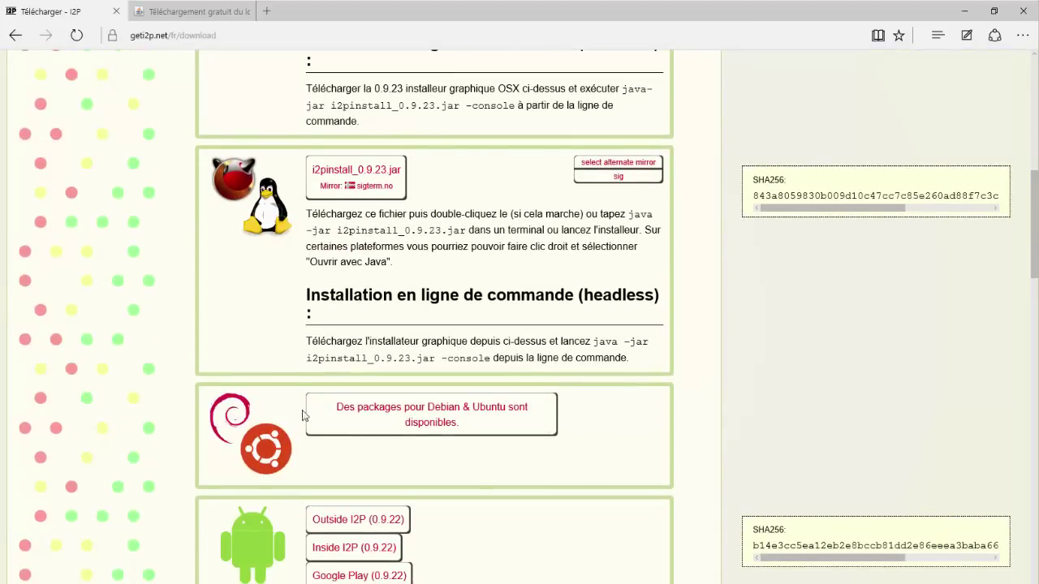
scroll(302, 416, "down", 3)
scroll(264, 304, "down", 1)
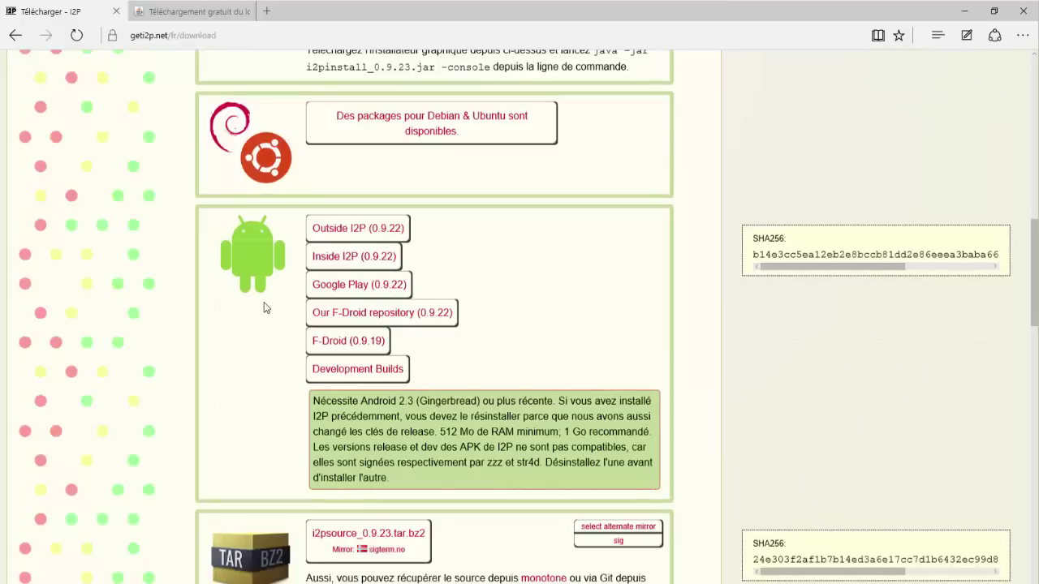
scroll(263, 307, "down", 1)
scroll(263, 307, "up", 2)
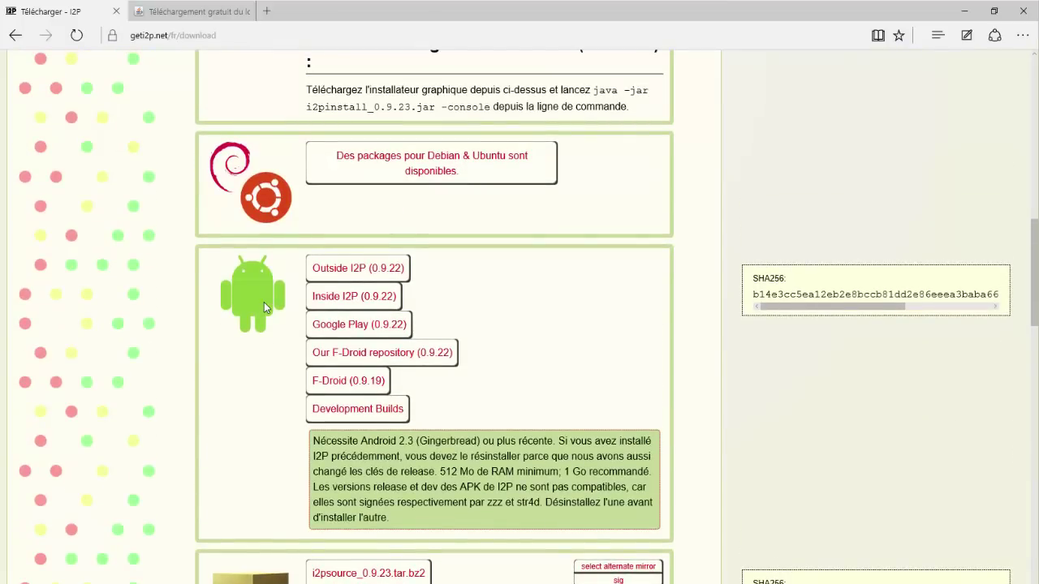
scroll(264, 302, "up", 12)
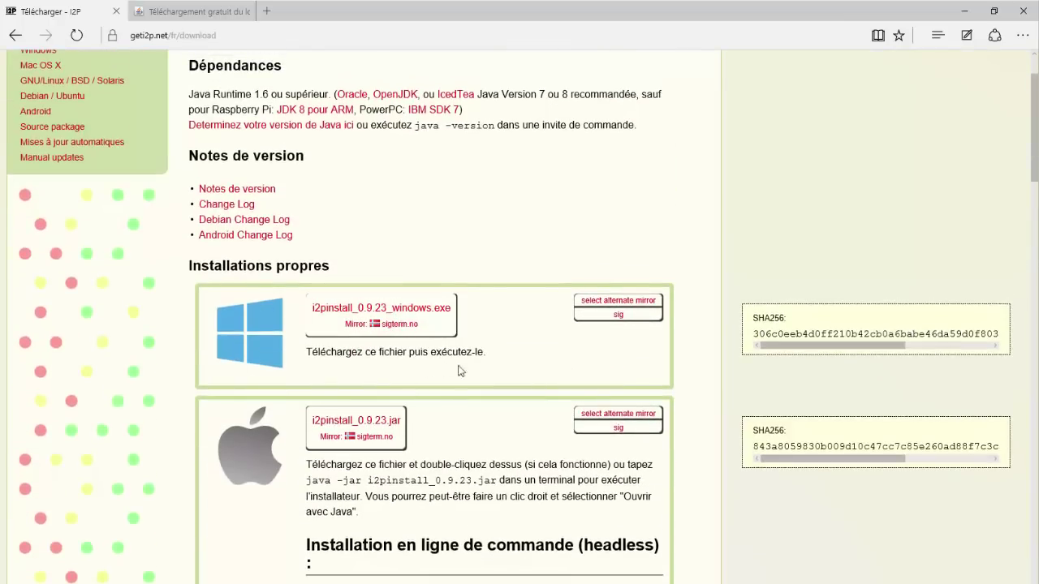
- Run i2pinstall_0.9.23_windows.exe from the desktop, allow it to make changes, and accept français as the installer language
left_click(965, 12)
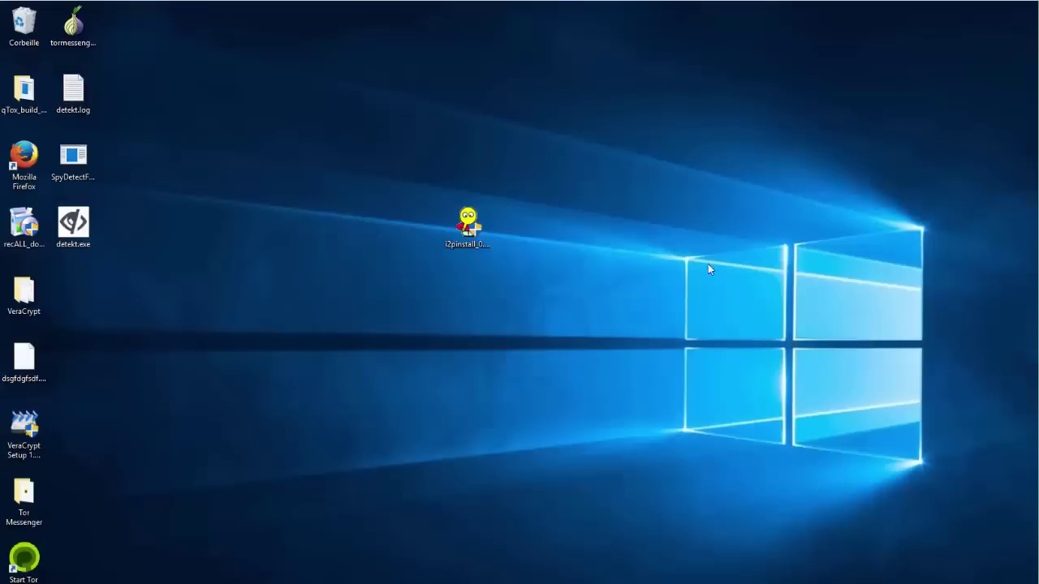
left_click(485, 235)
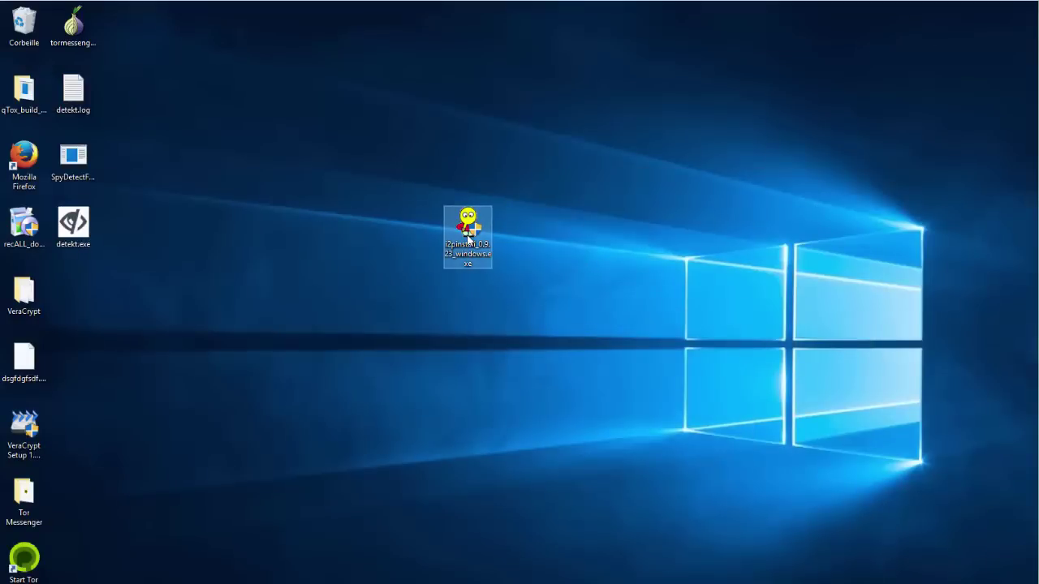
double_click(467, 238)
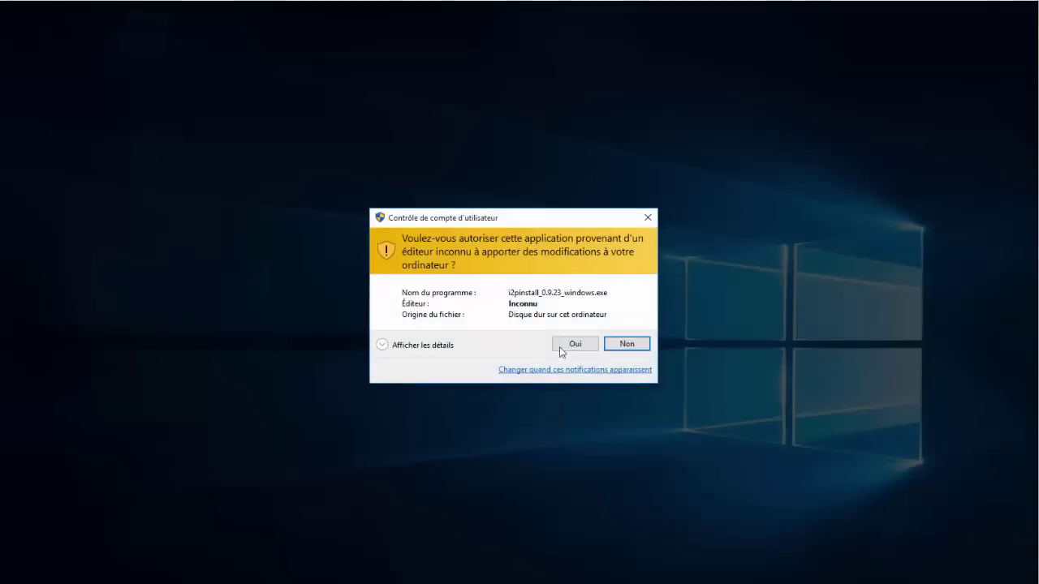
left_click(572, 345)
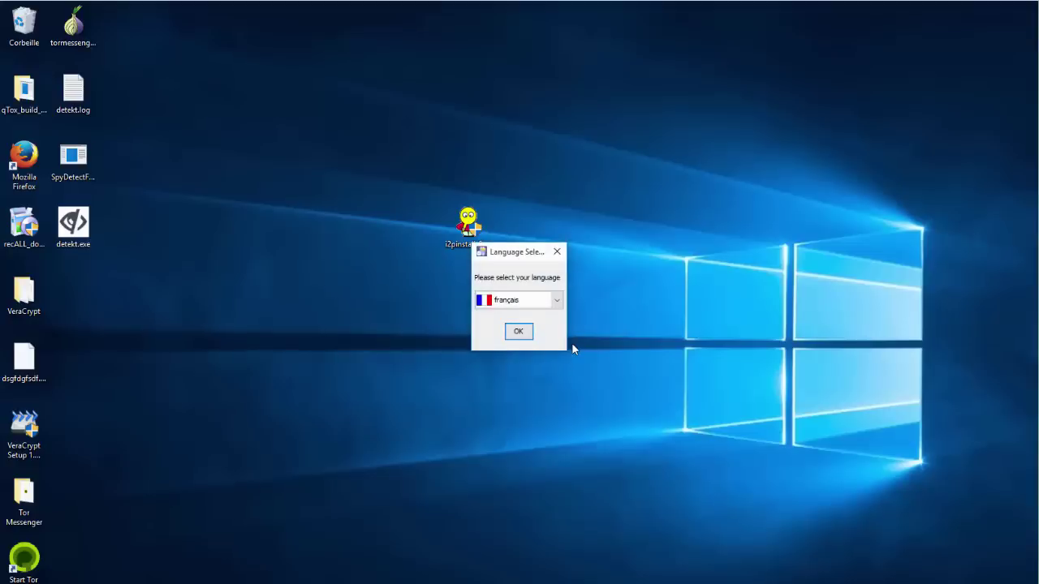
left_click(509, 333)
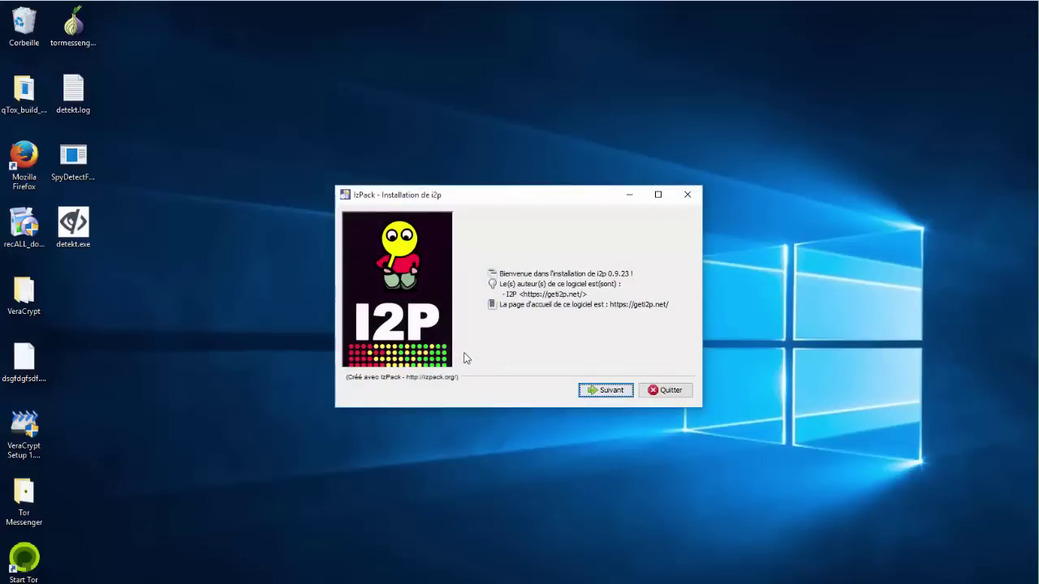
- Proceed through the installer with only the Base package and the installation path C:\Program Files (x86)\i2p
left_click(605, 395)
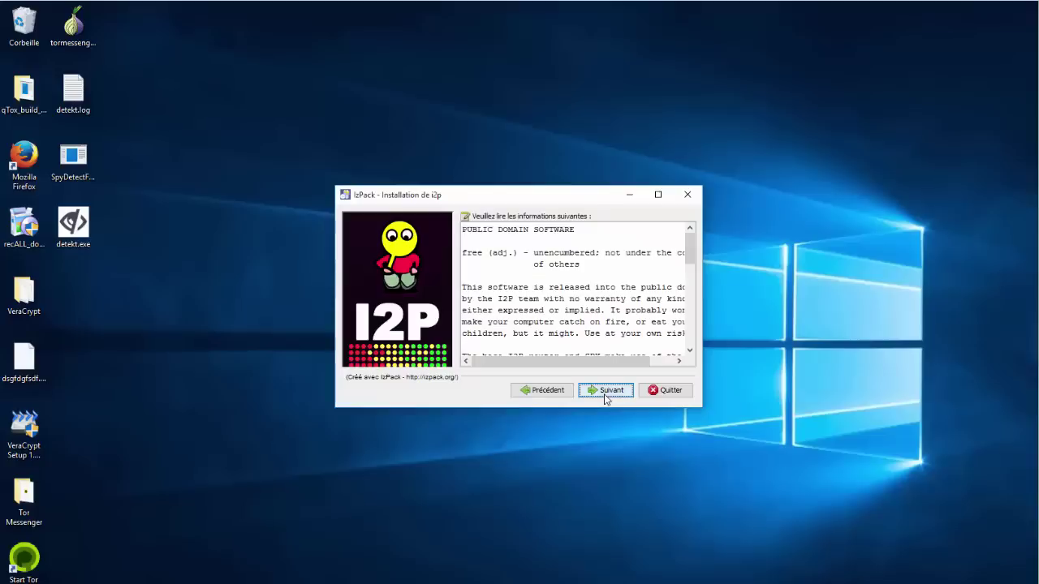
left_click(605, 395)
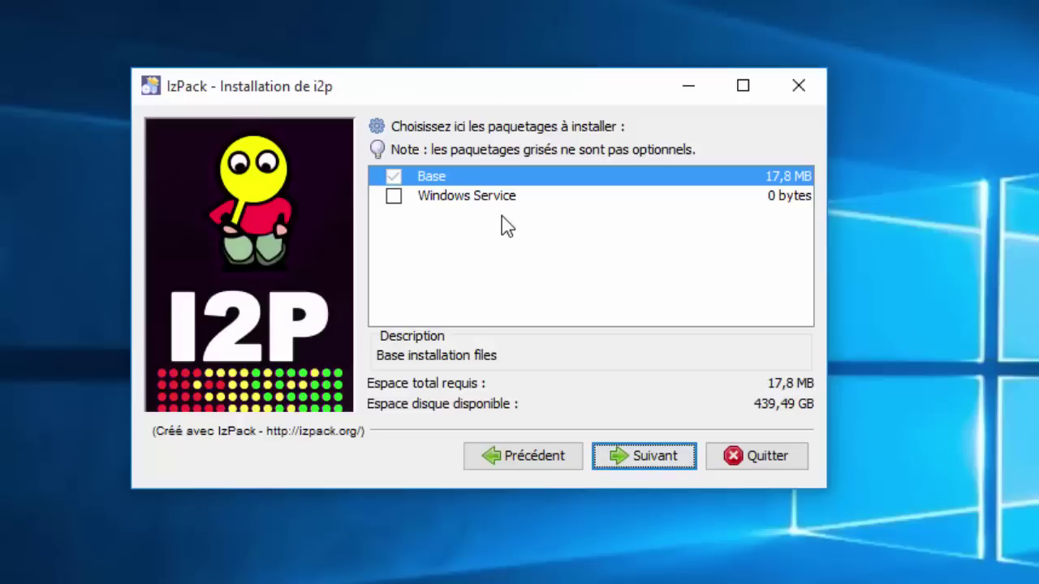
left_click(638, 469)
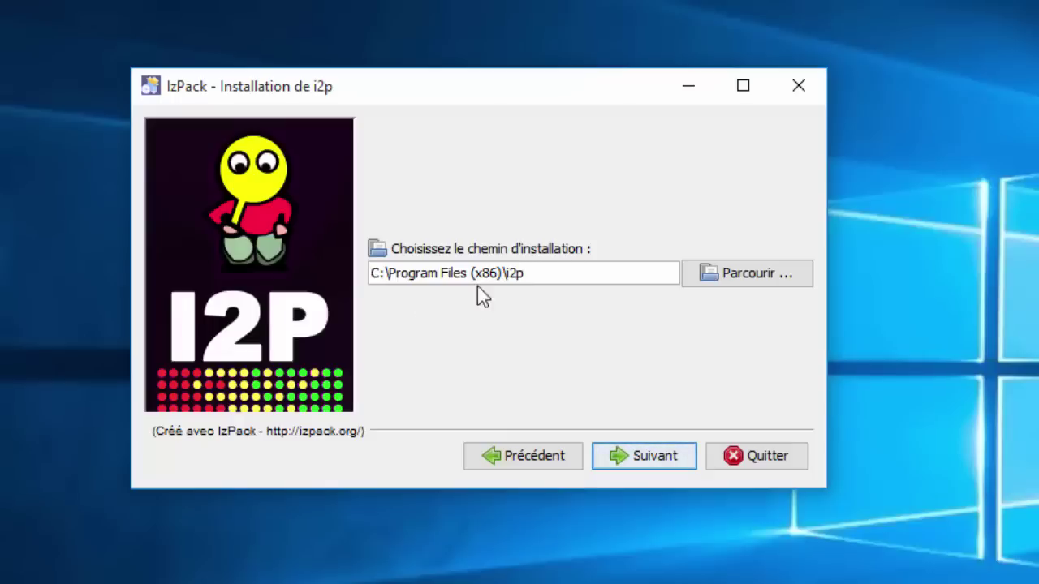
left_click(634, 457)
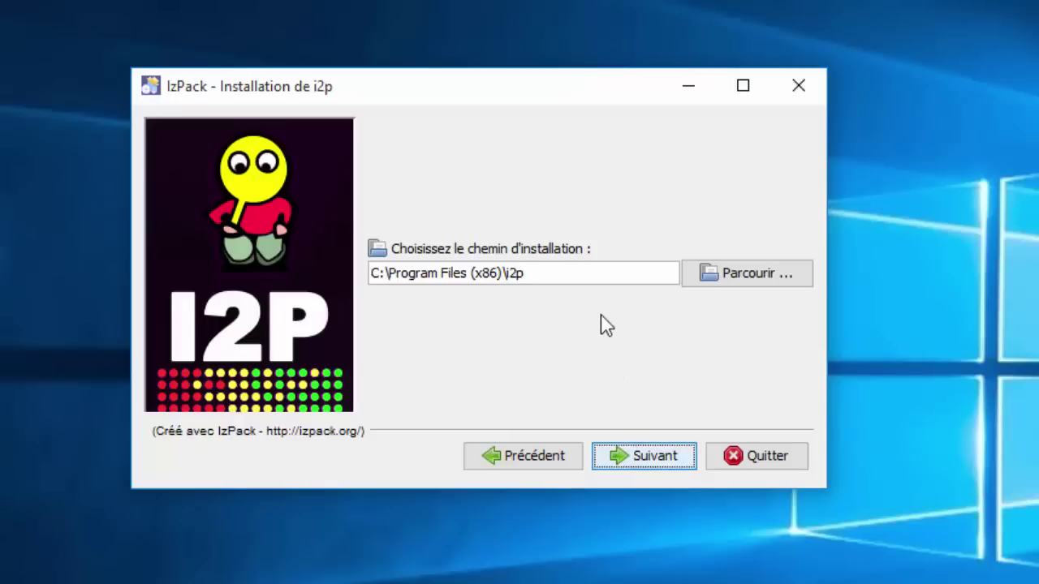
left_click(560, 307)
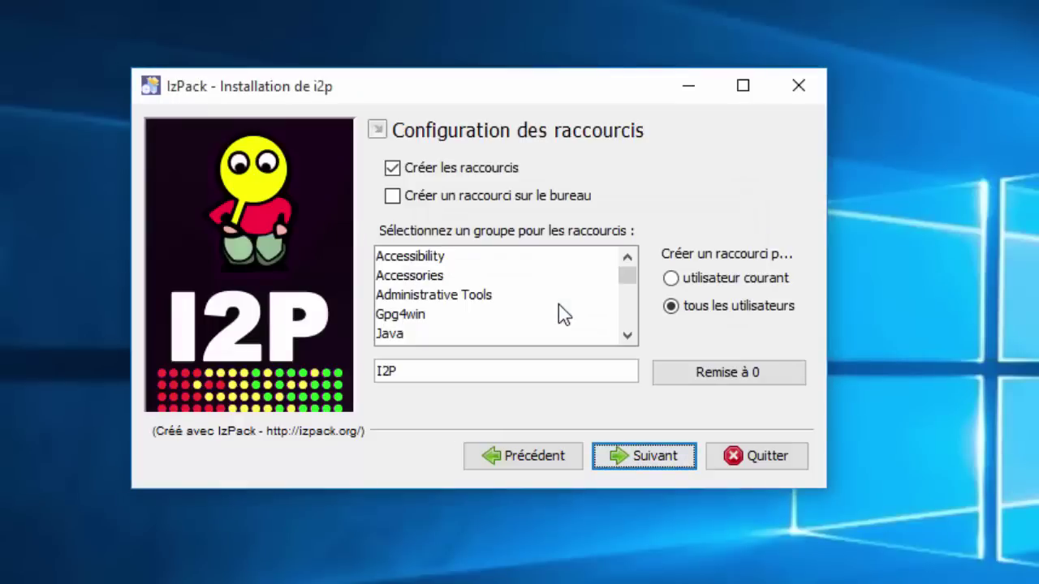
- Enable the desktop shortcut for all users, install I2P, and finish the setup
left_click(405, 202)
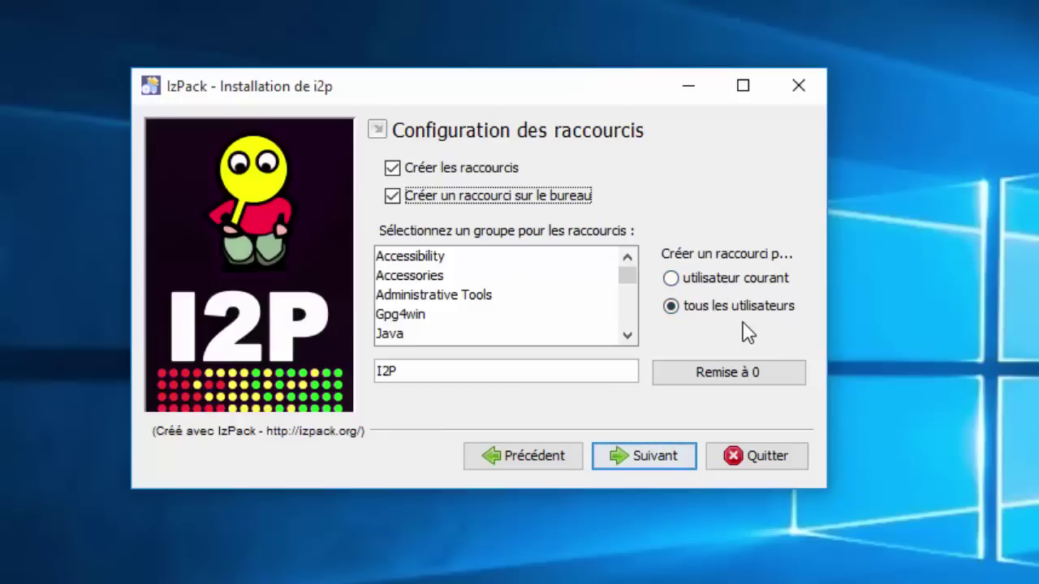
left_click(649, 454)
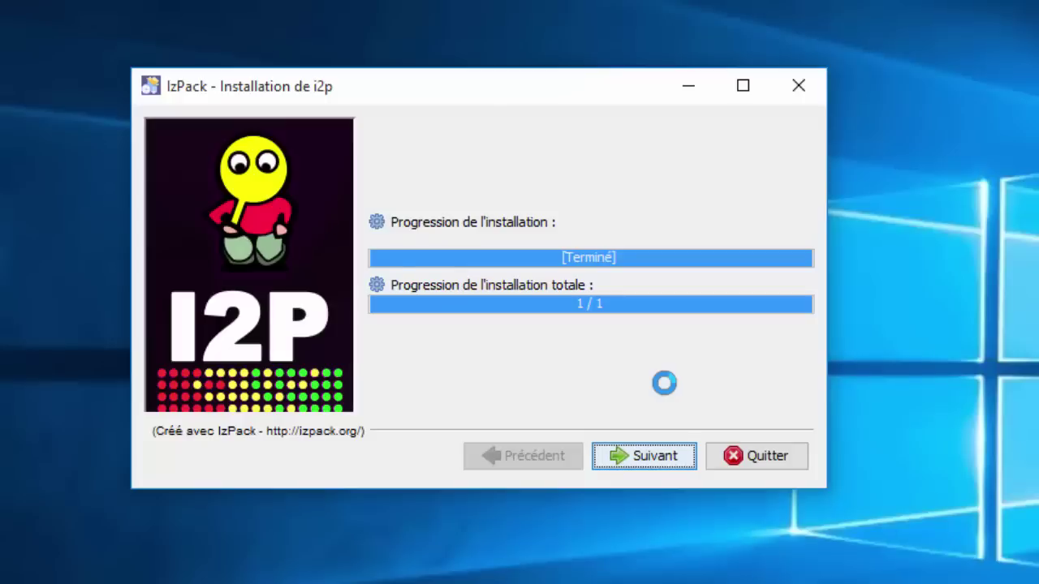
left_click(649, 463)
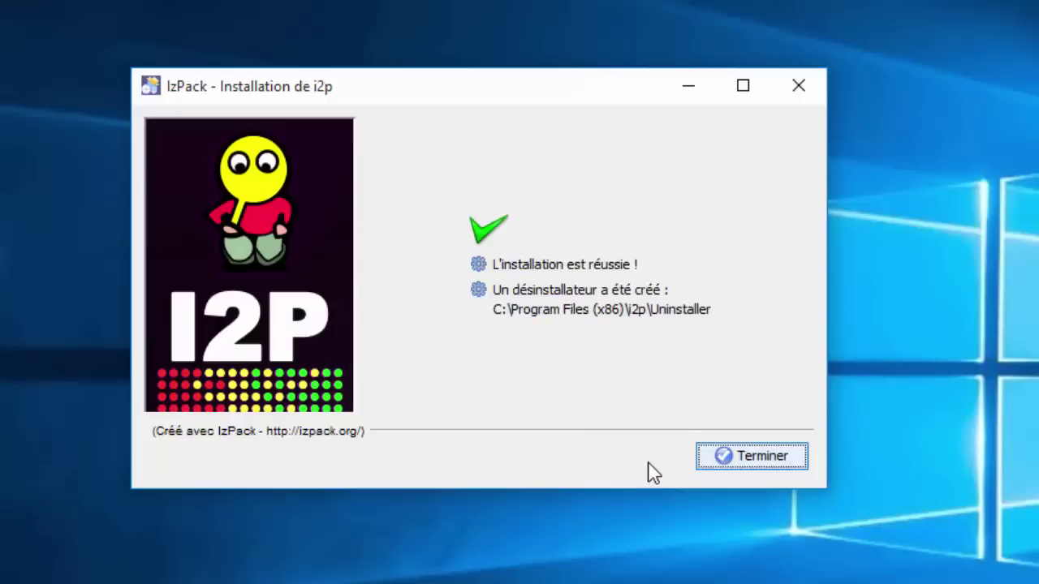
left_click(738, 460)
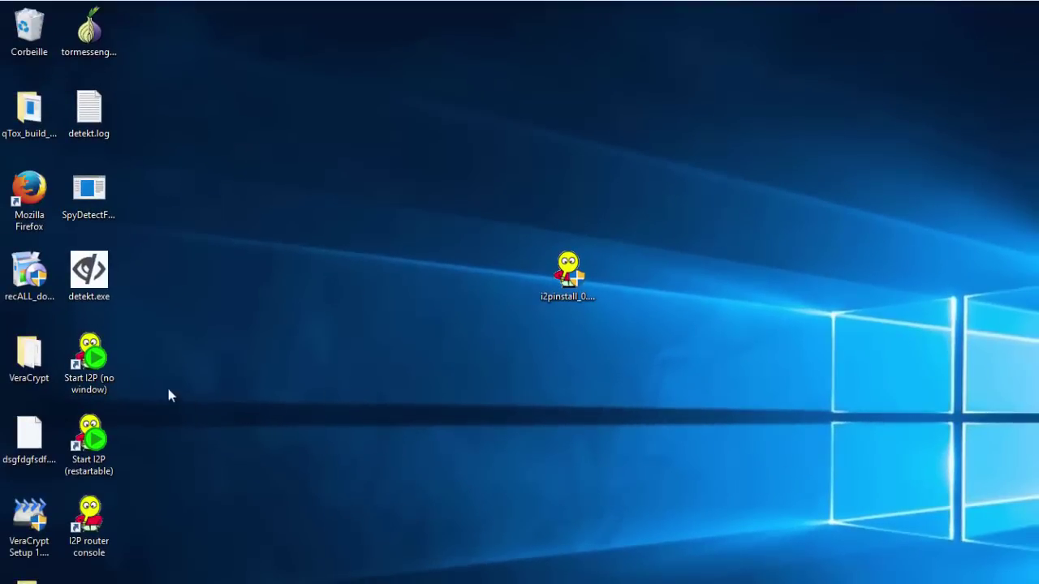
- Launch I2P with the Start I2P (restartable) desktop shortcut and maximize the router console's browser window
left_click(104, 369)
left_click(108, 439)
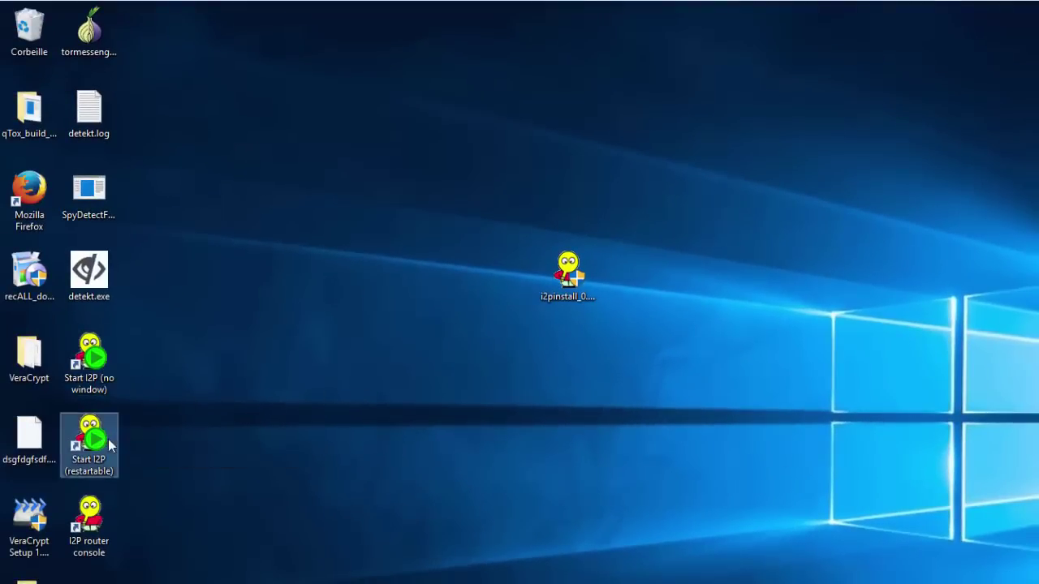
left_click(89, 524)
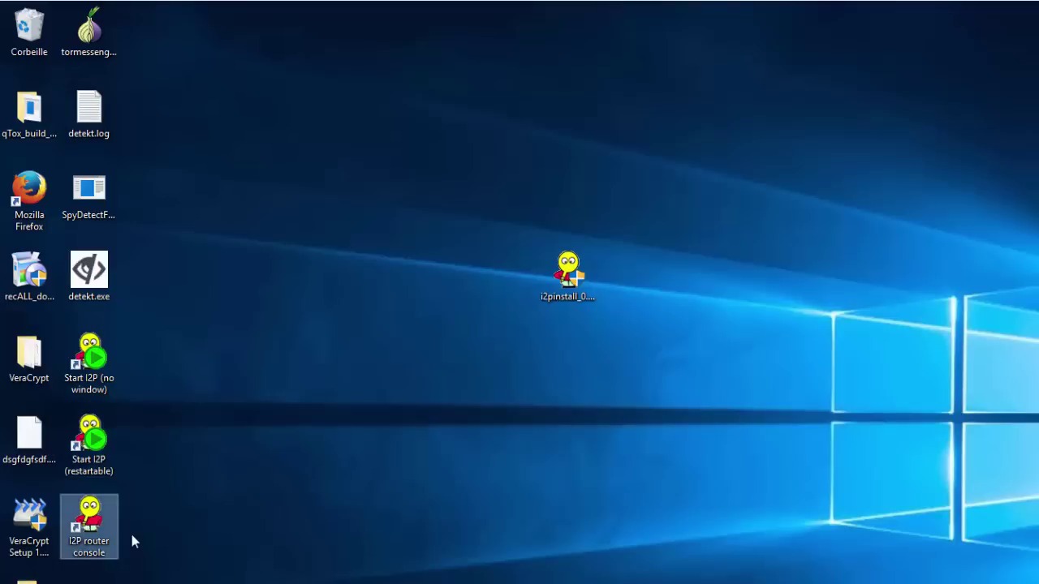
left_click(91, 444)
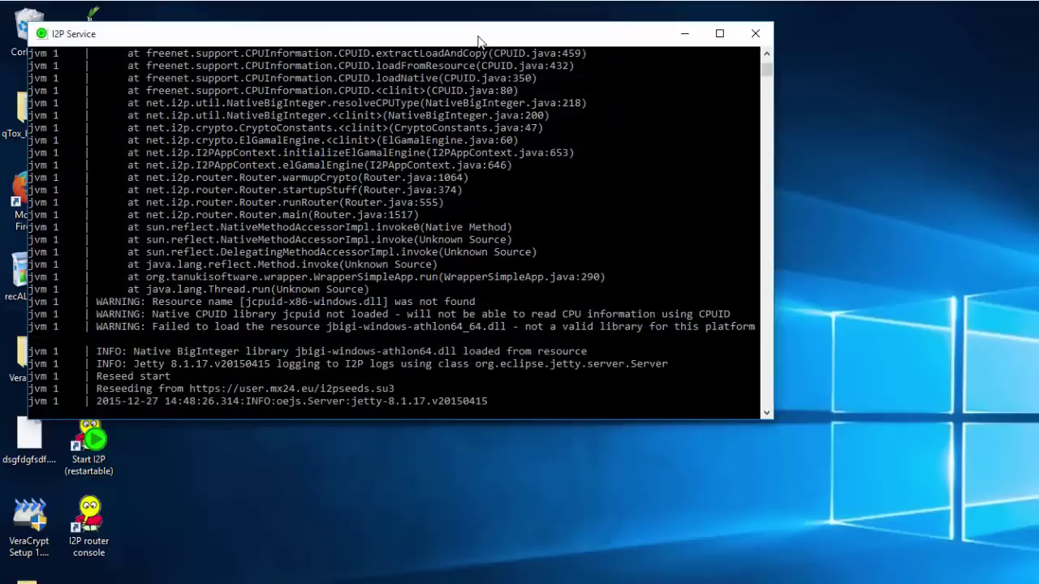
left_click_drag(479, 41, 682, 66)
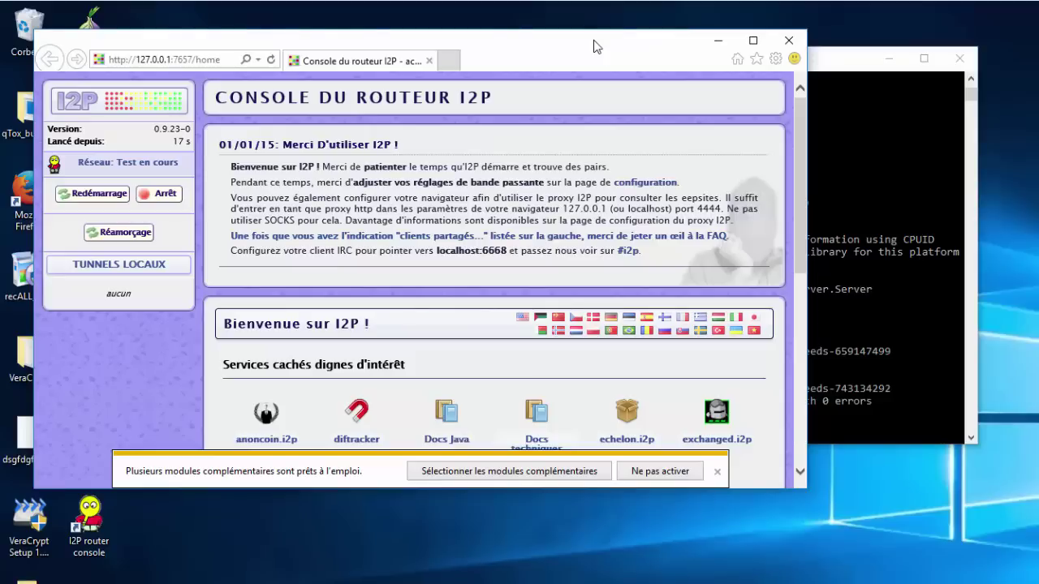
double_click(593, 47)
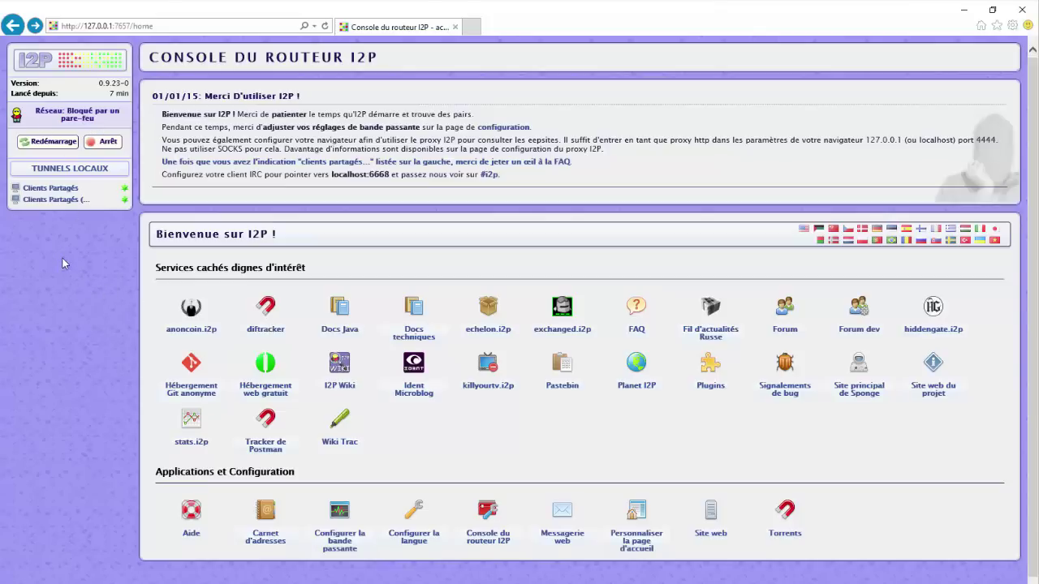
- Read the "Bloqué par un pare-feu" explanation in the network reachability help, then return to the router console home page
left_click(87, 122)
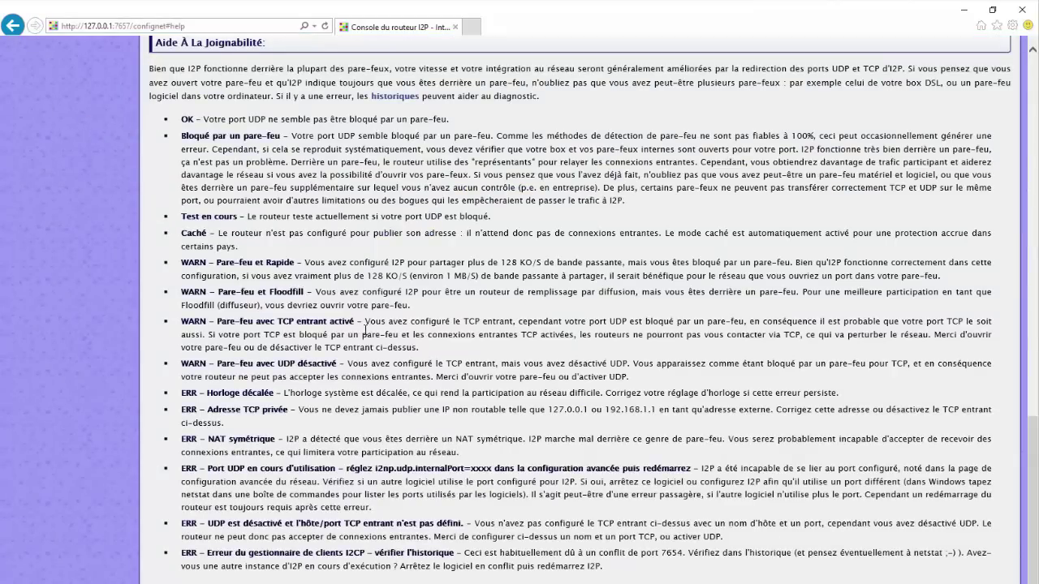
left_click_drag(184, 139, 644, 202)
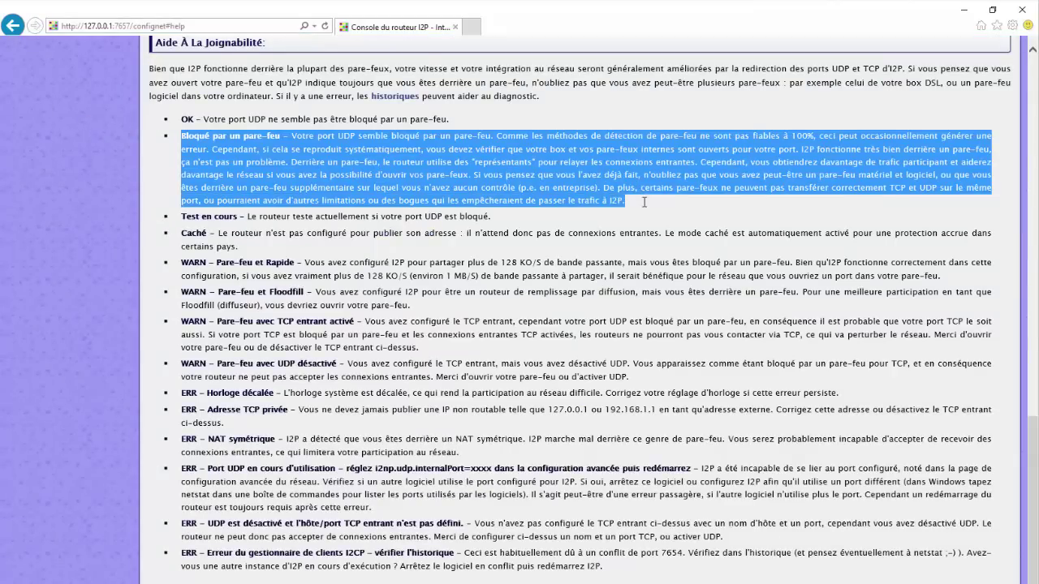
left_click(643, 202)
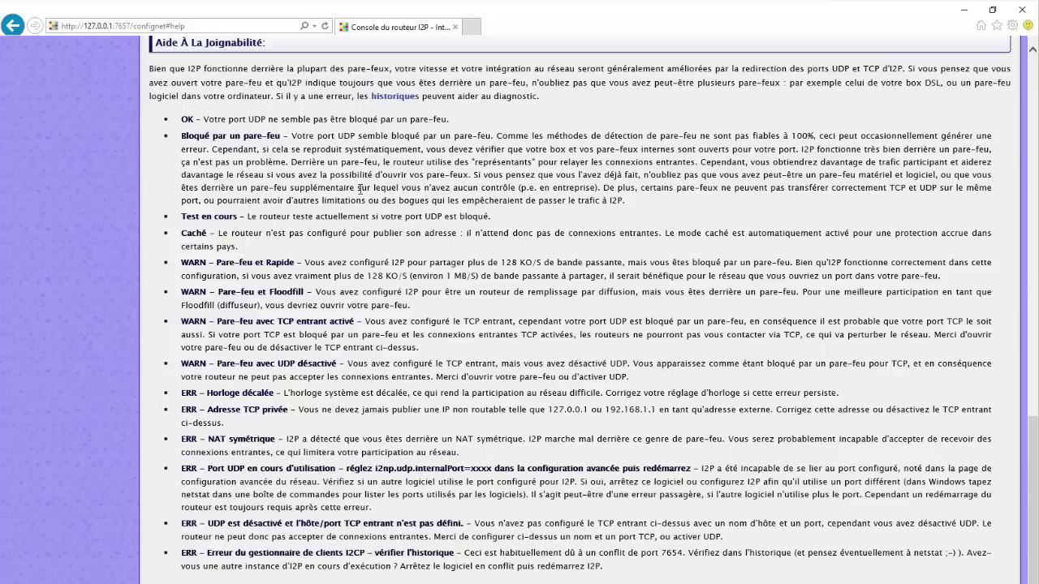
scroll(359, 189, "up", 20)
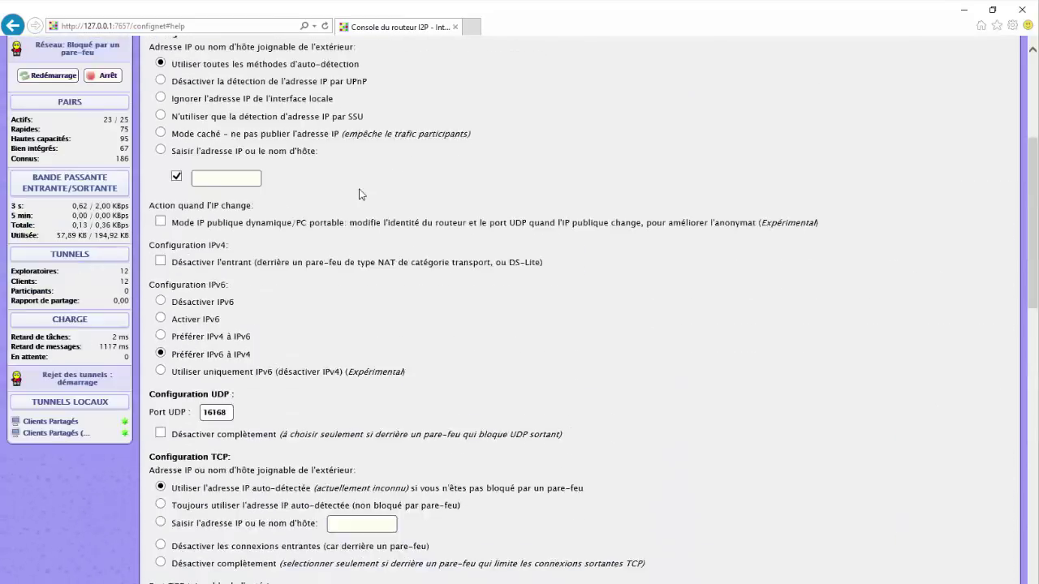
scroll(359, 194, "up", 5)
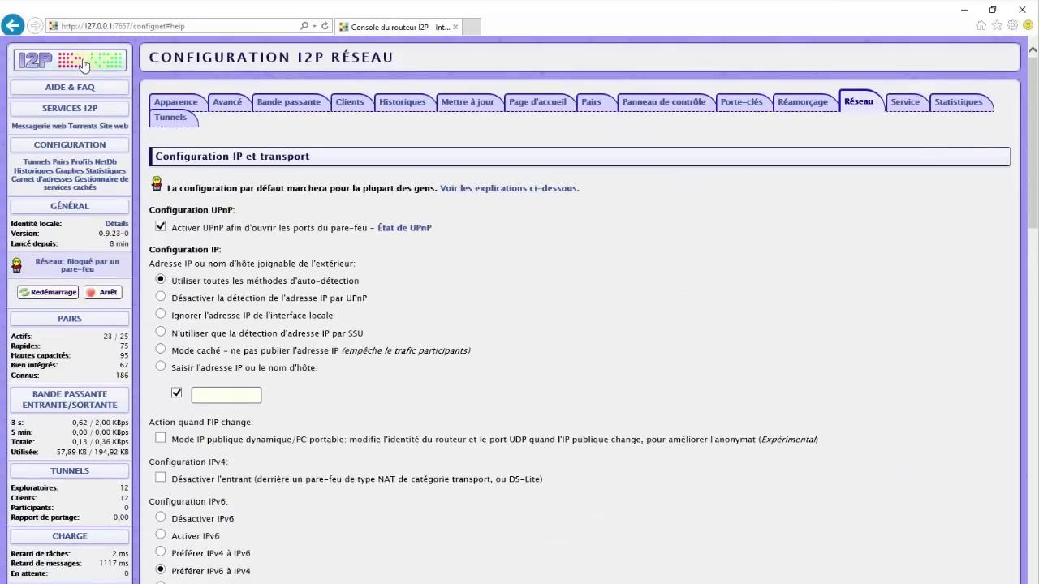
left_click(84, 64)
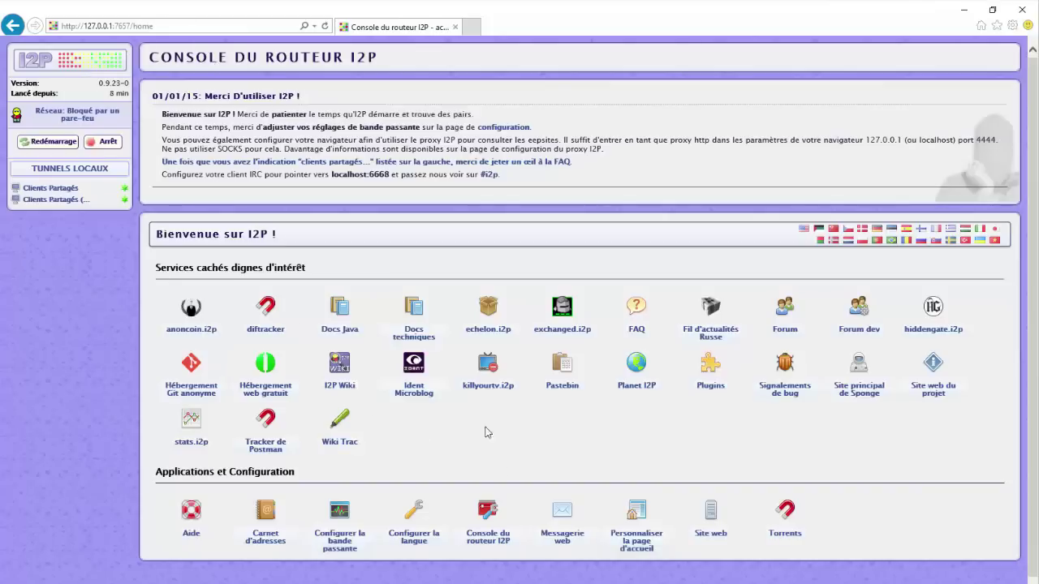
left_click(156, 28)
key("ctrl+c")
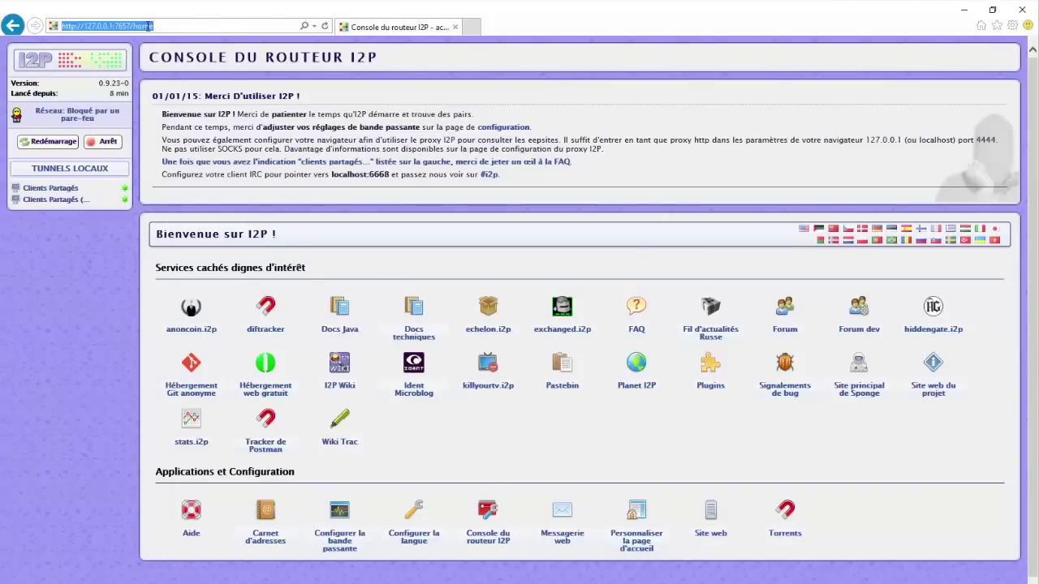
right_click(146, 26)
left_click(173, 71)
left_click(963, 10)
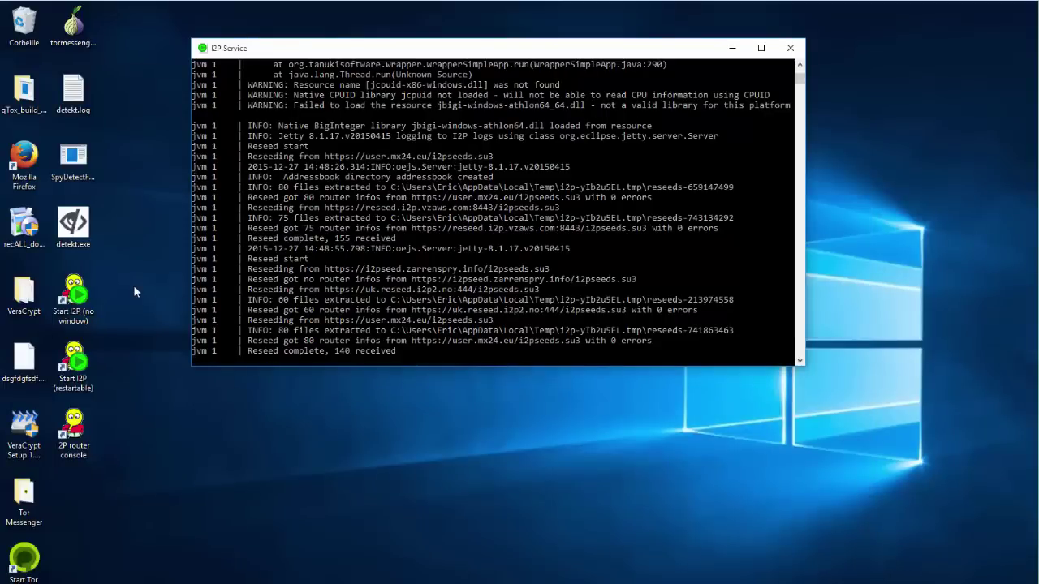
double_click(24, 162)
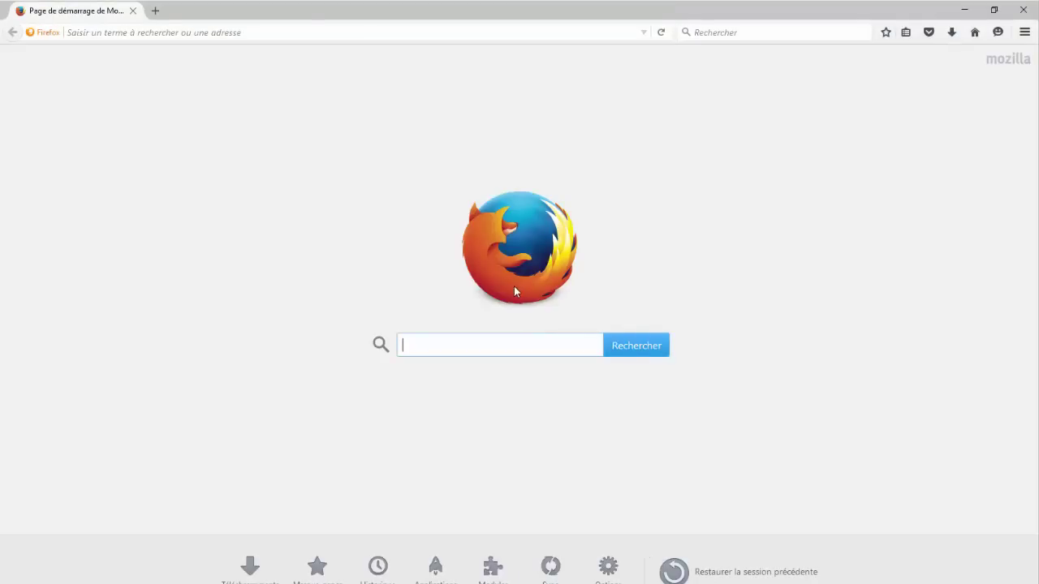
left_click(353, 38)
key("ctrl+v")
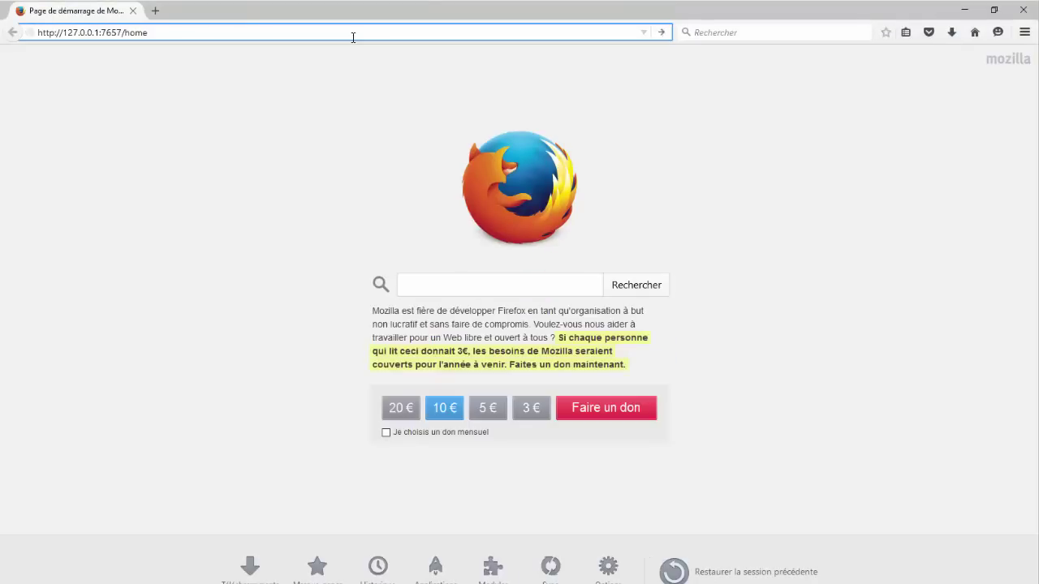
key("Return")
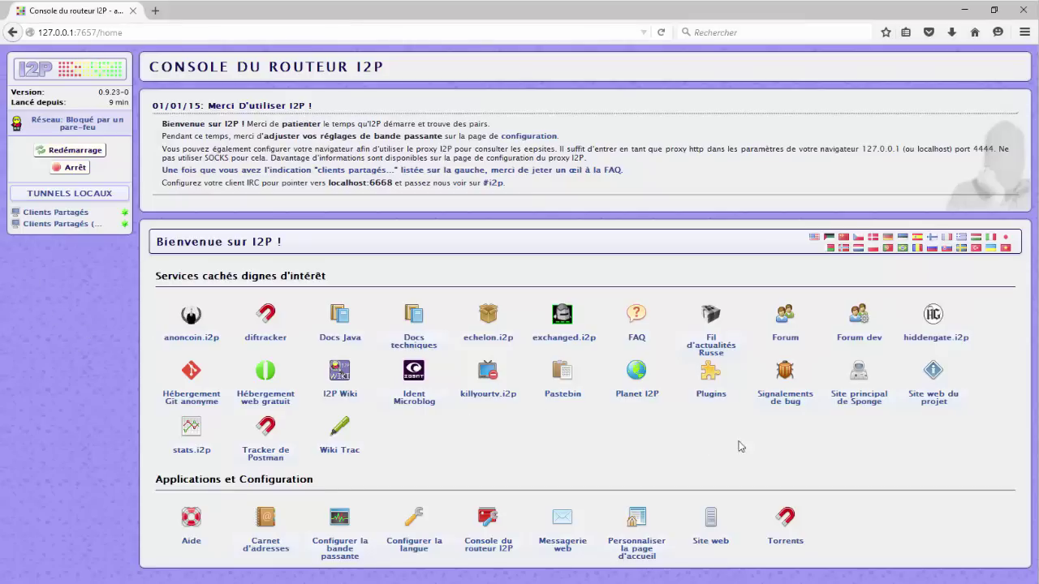
- Try to open the Forum hidden service (forum.i2p) from the console and return to the console home page
left_click(790, 343)
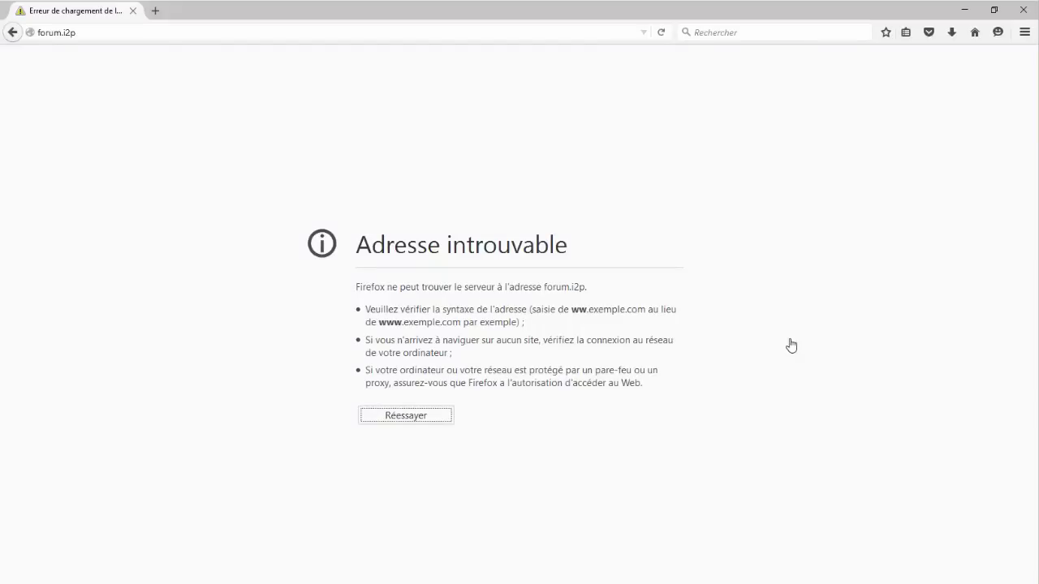
left_click(13, 32)
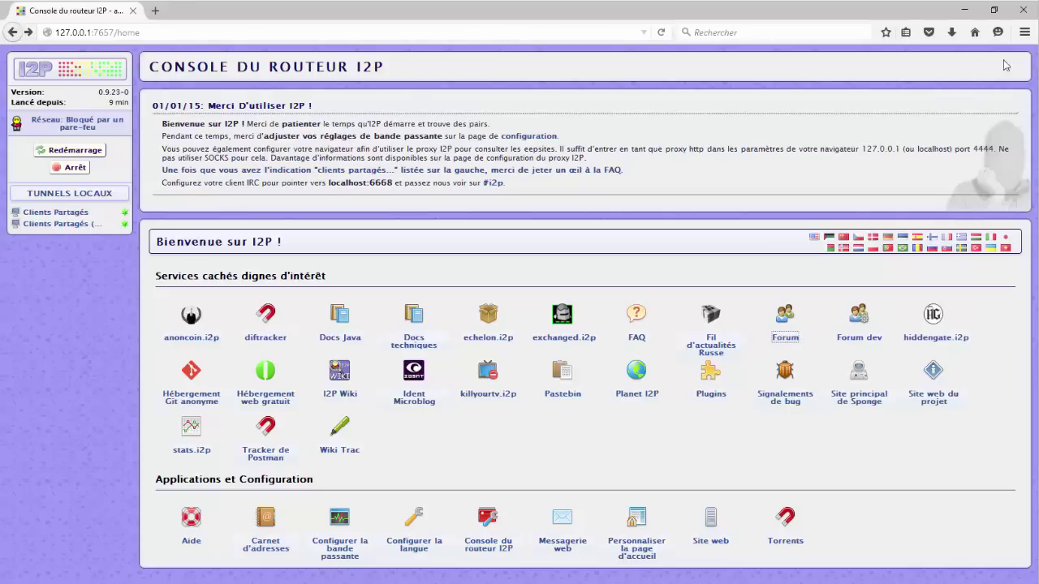
- Open Firefox's connection settings from the advanced network options and move the dialog over the options page
left_click(1024, 31)
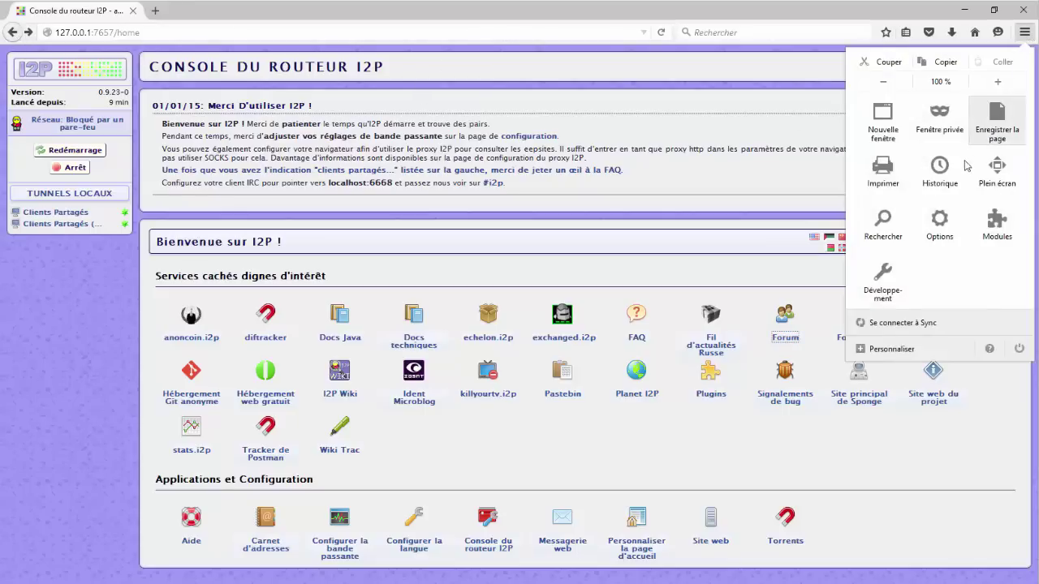
left_click(951, 226)
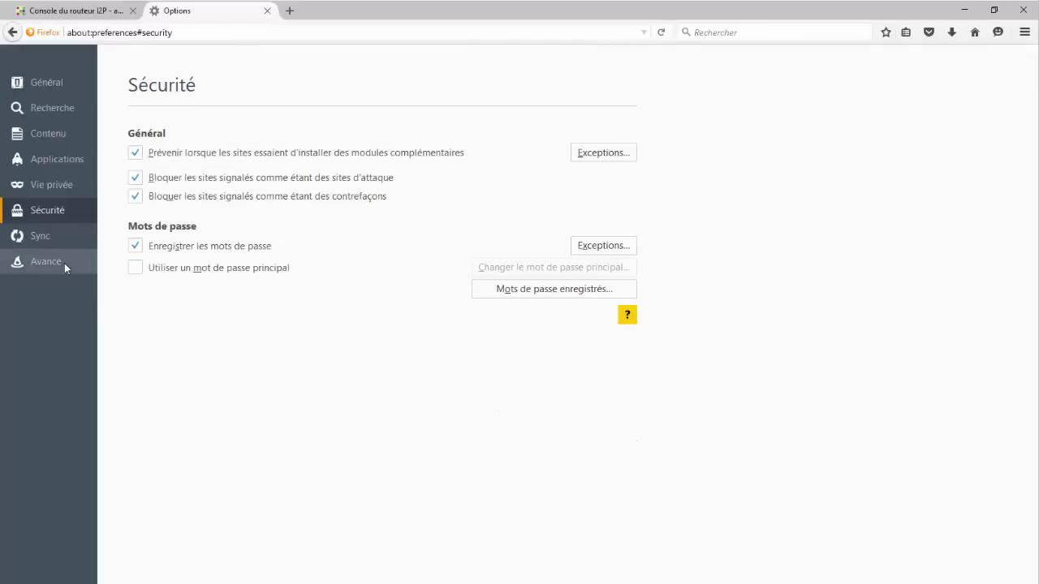
left_click(65, 265)
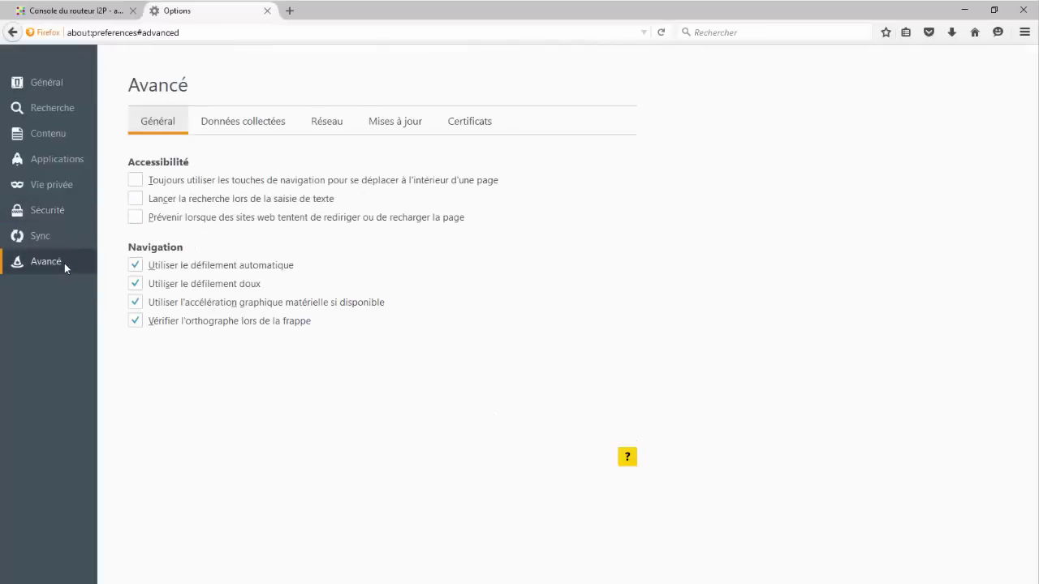
left_click(322, 123)
left_click(602, 182)
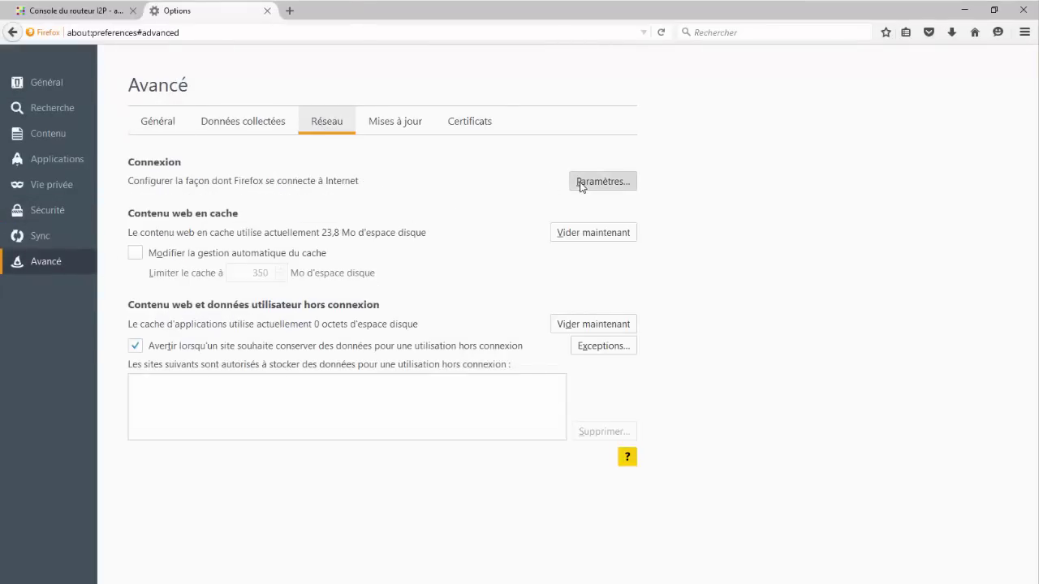
left_click_drag(261, 16, 567, 119)
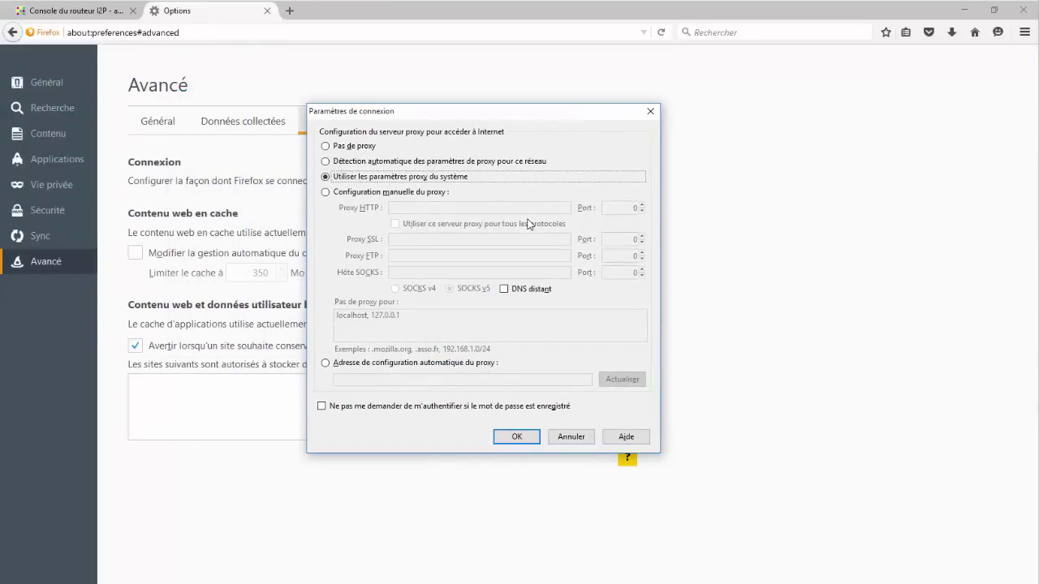
- Enable manual proxy configuration and set the HTTP proxy to 127.0.0.1 with port 4444
left_click(327, 195)
left_click(448, 208)
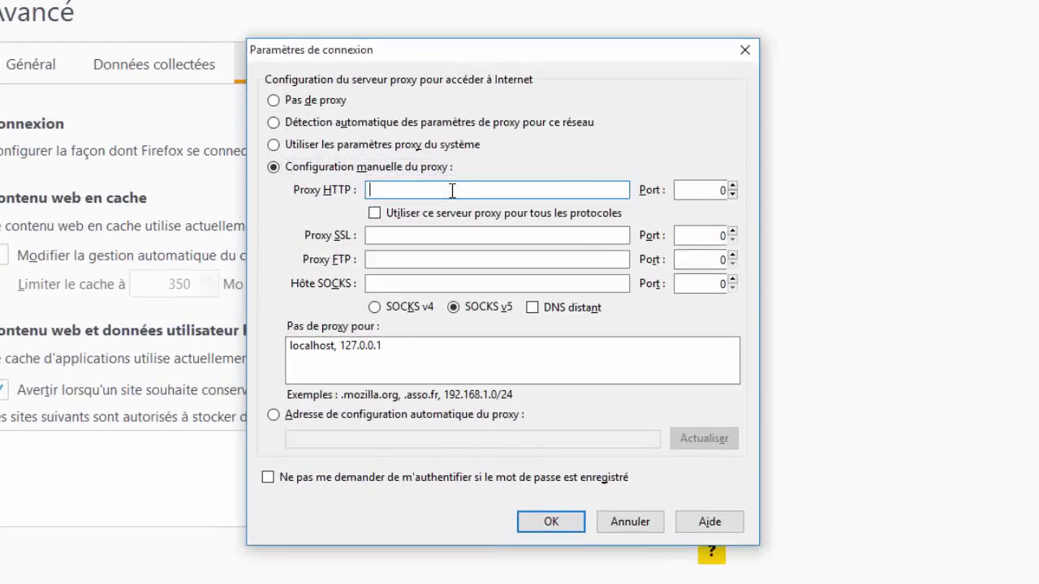
type("127.0.0.1")
left_click(703, 191)
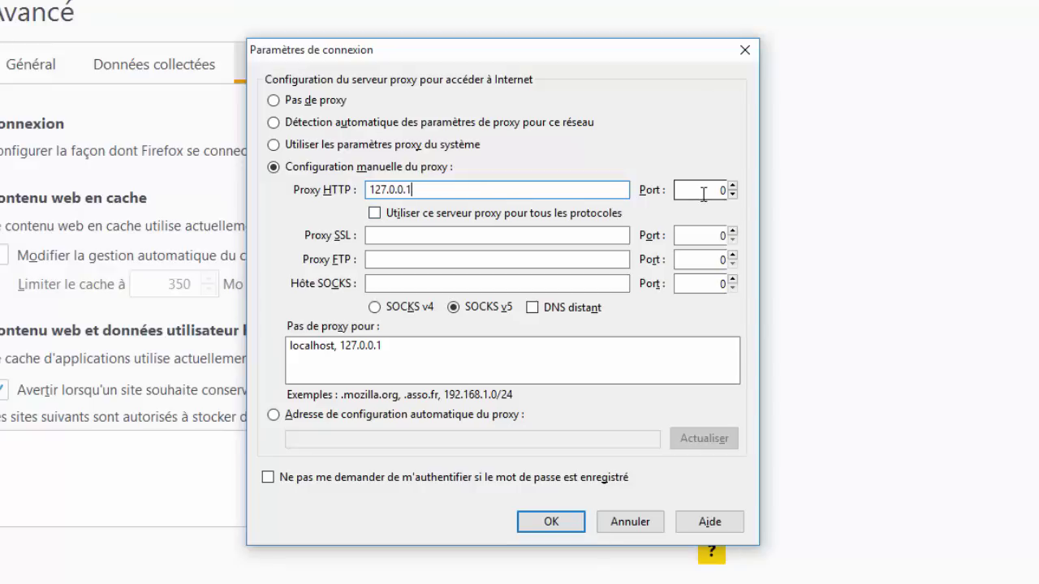
type("44")
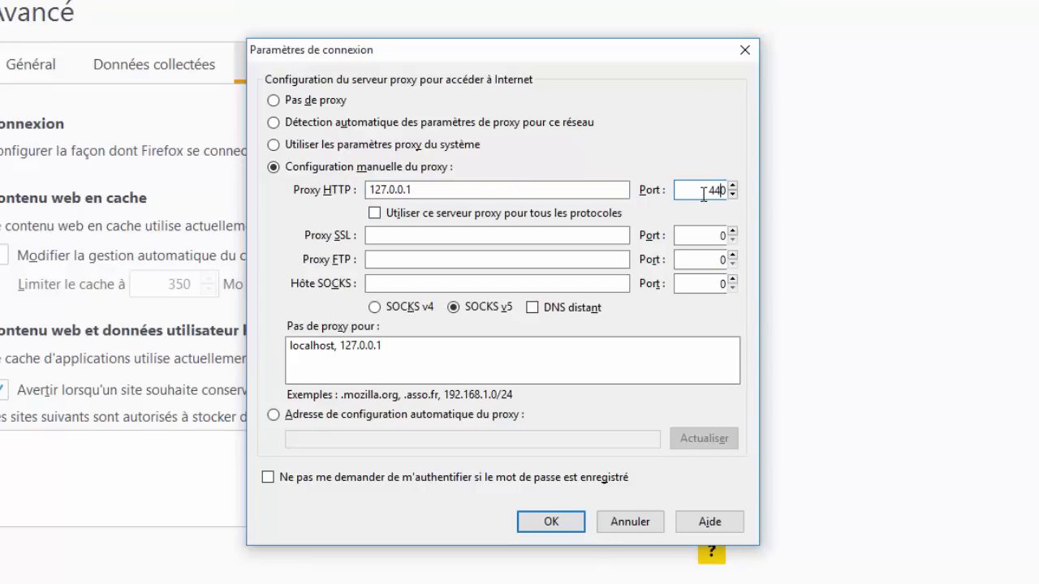
type("44")
key("Delete")
- Set the SSL proxy to 127.0.0.1 with port 4445, save the connection settings, and close the options page
left_click(572, 234)
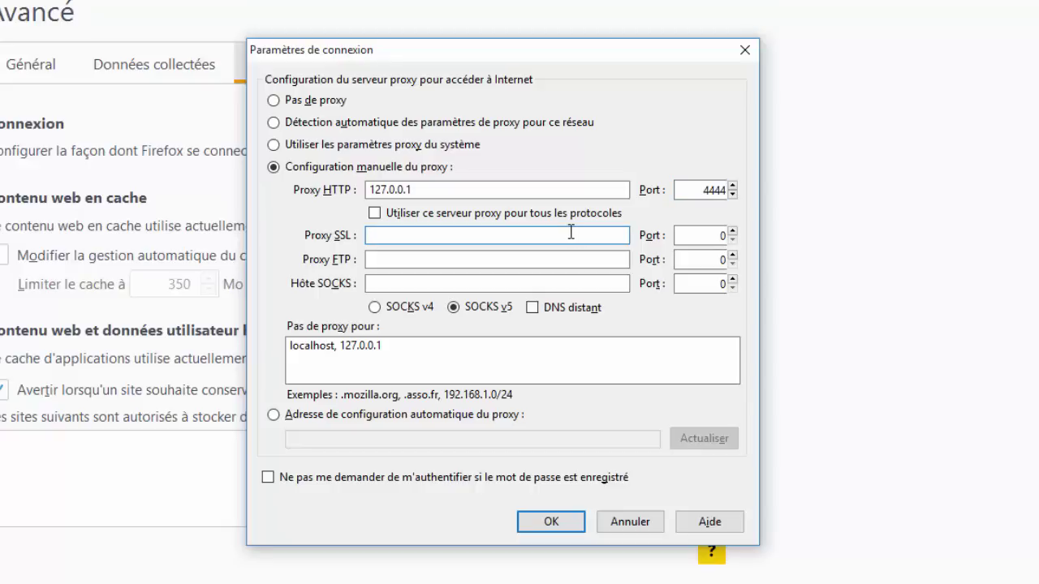
type("127.0.0.0")
key("BackSpace")
type("1")
double_click(730, 235)
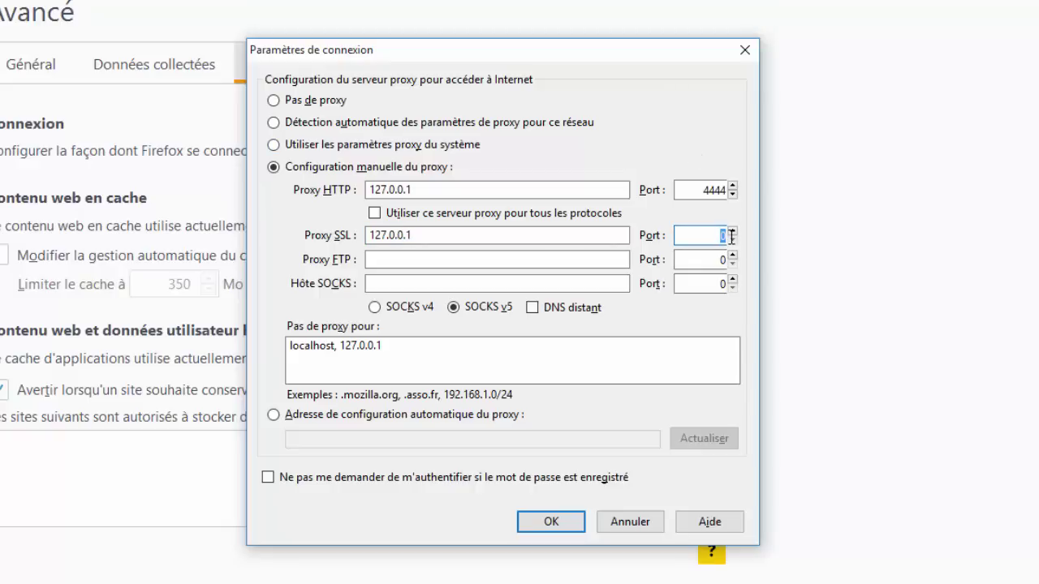
type("4445")
left_click(554, 523)
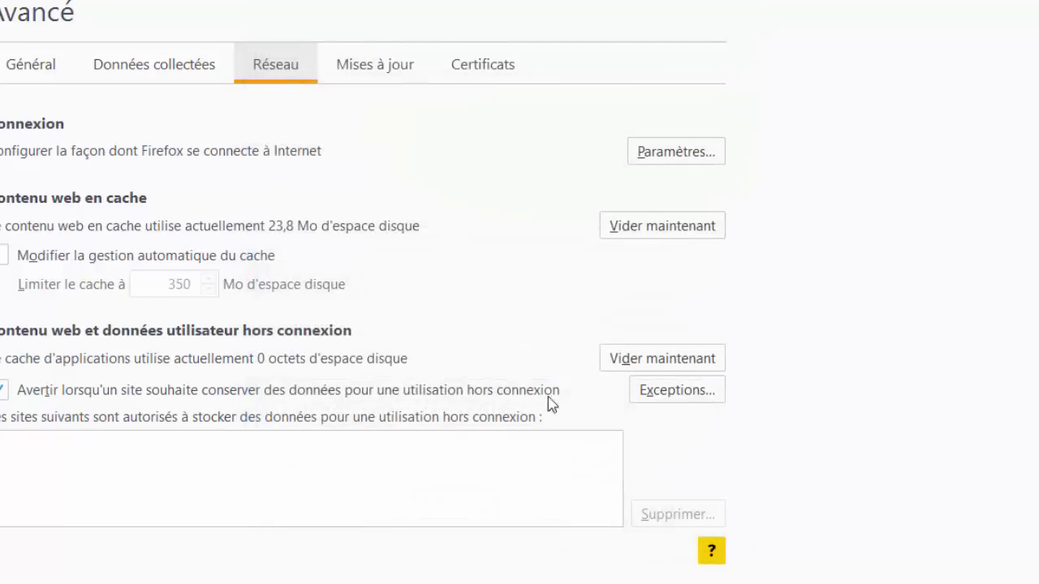
left_click(266, 10)
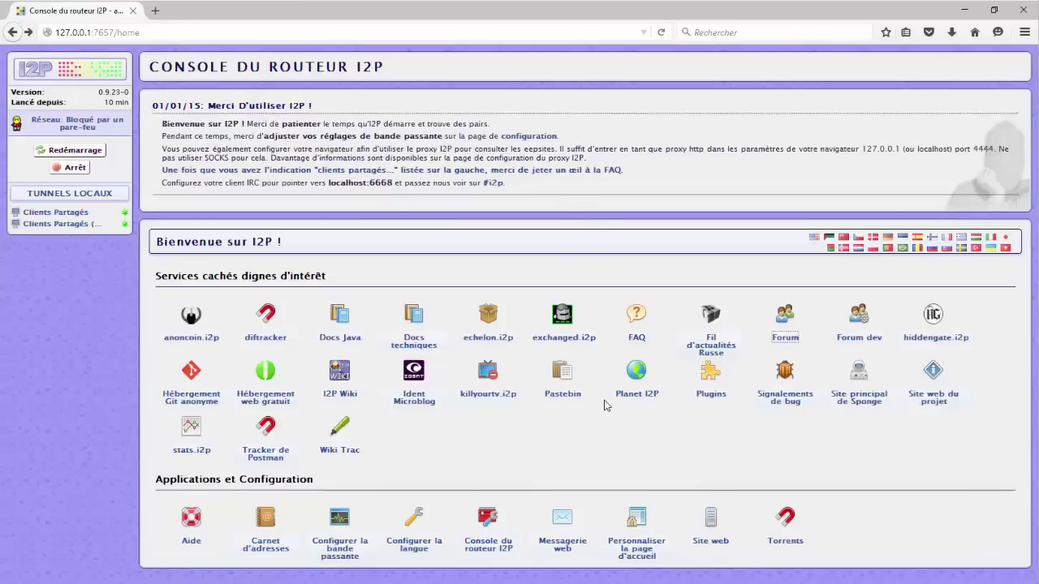
- Open the Forum hidden service with the proxy configured and return to the router console home page
left_click(784, 338)
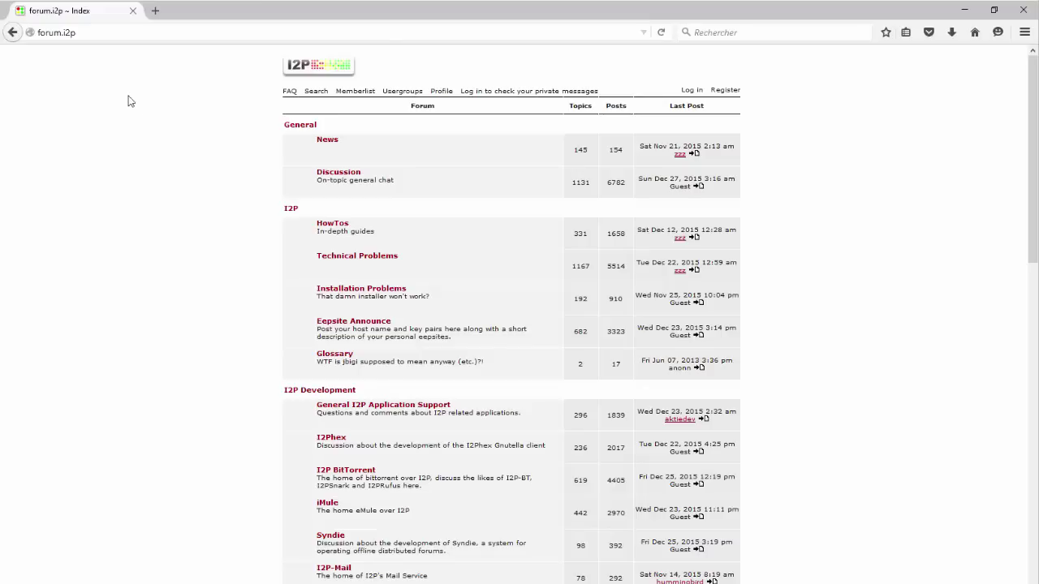
left_click(13, 32)
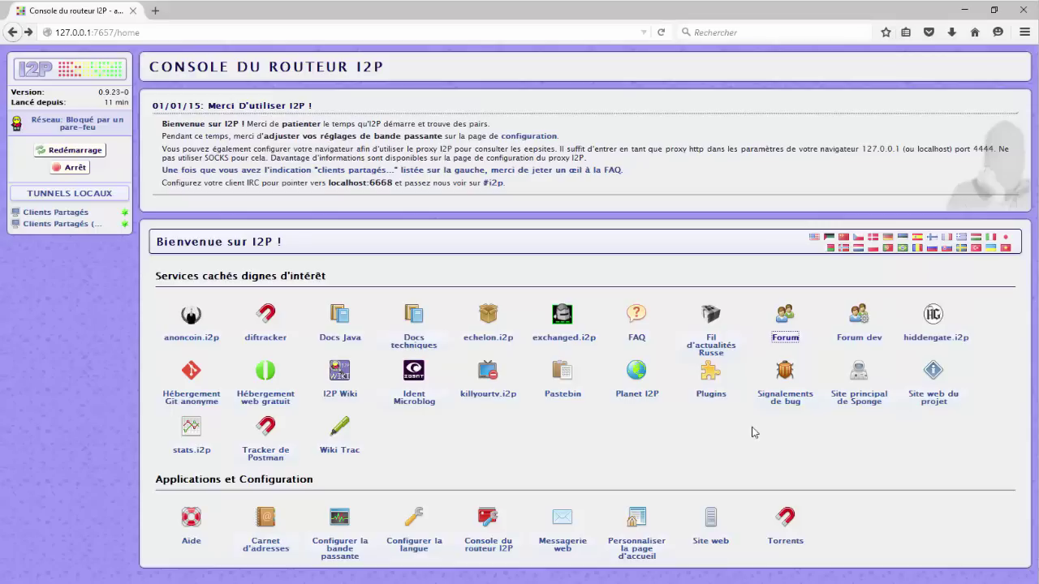
- Open the I2P address book and examine its subscription list, including the hosts.txt URL
left_click(266, 544)
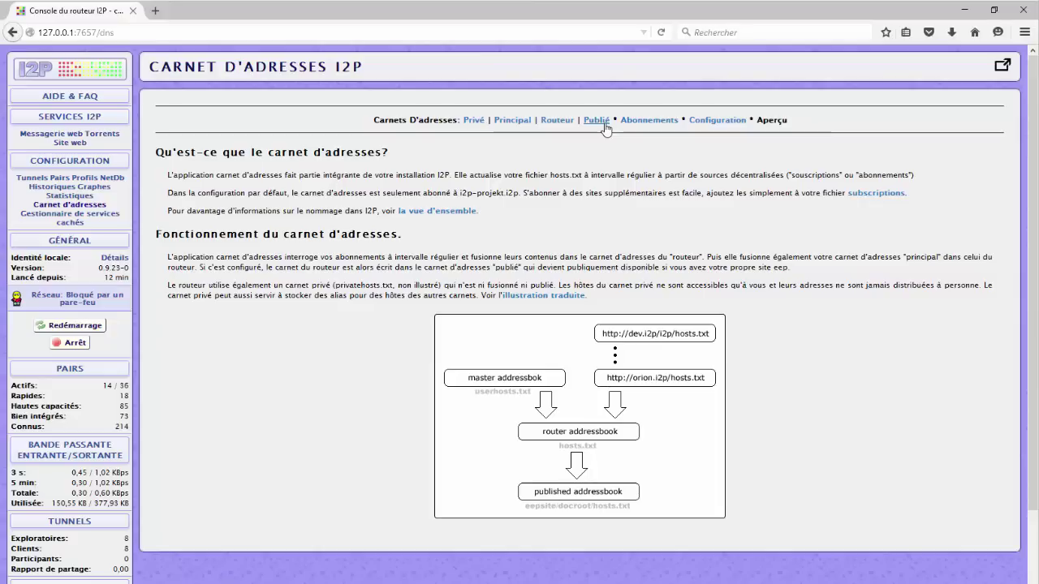
left_click(649, 120)
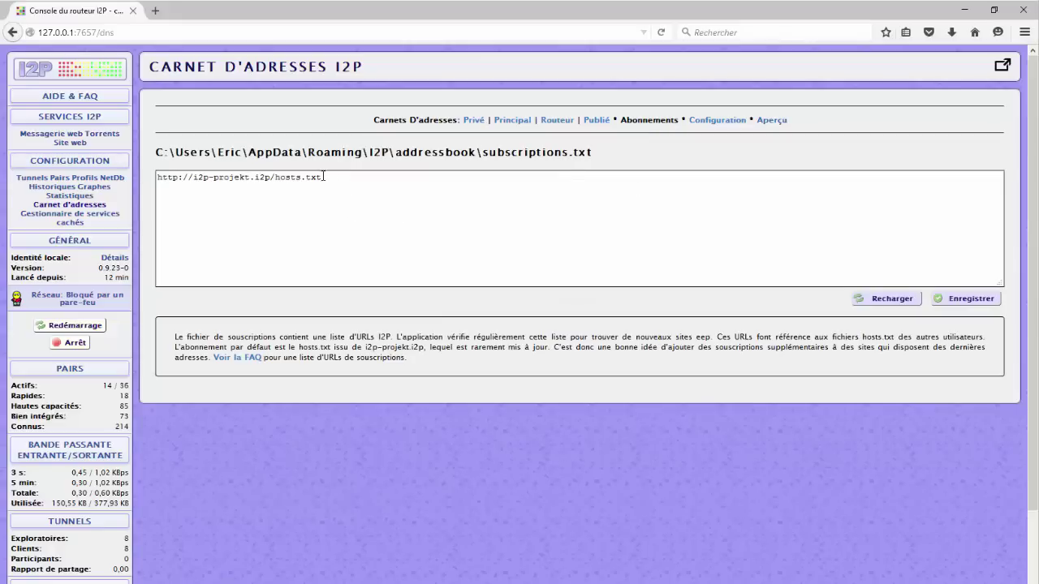
left_click_drag(323, 178, 159, 184)
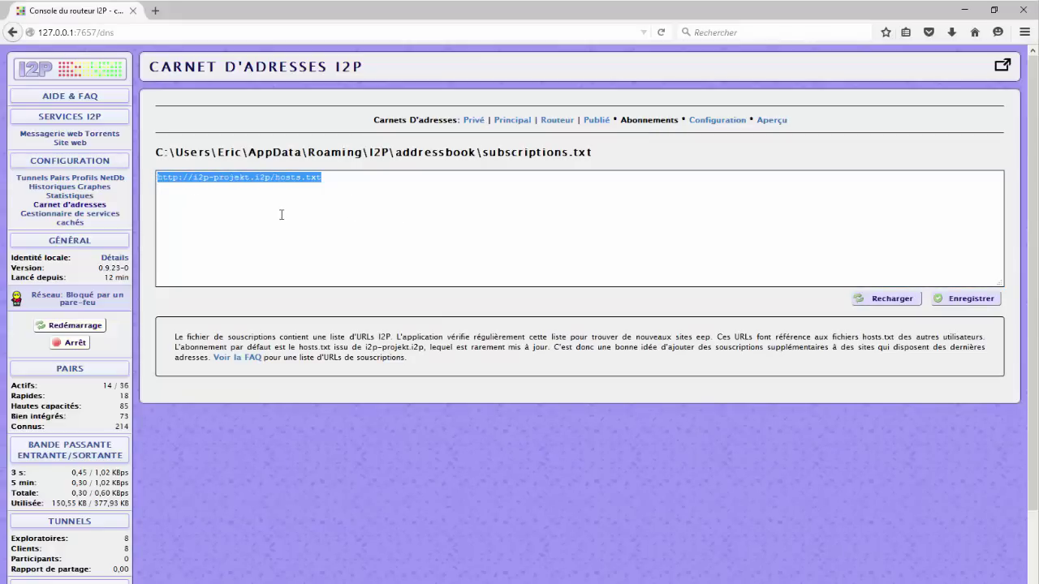
left_click(332, 188)
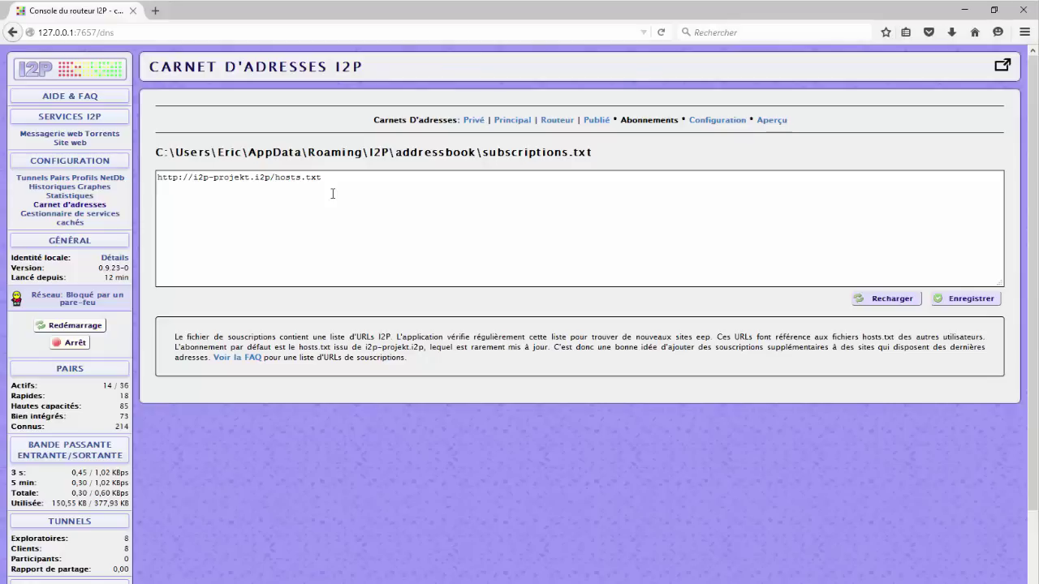
left_click(331, 193)
- Display the router address book and look through its list of .i2p sites
left_click(561, 121)
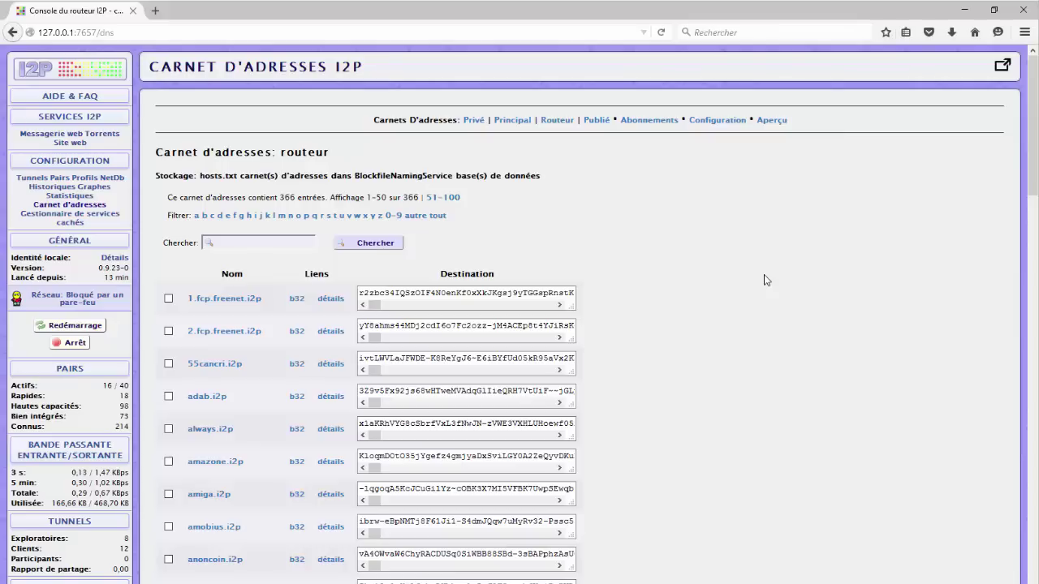
scroll(764, 280, "down", 10)
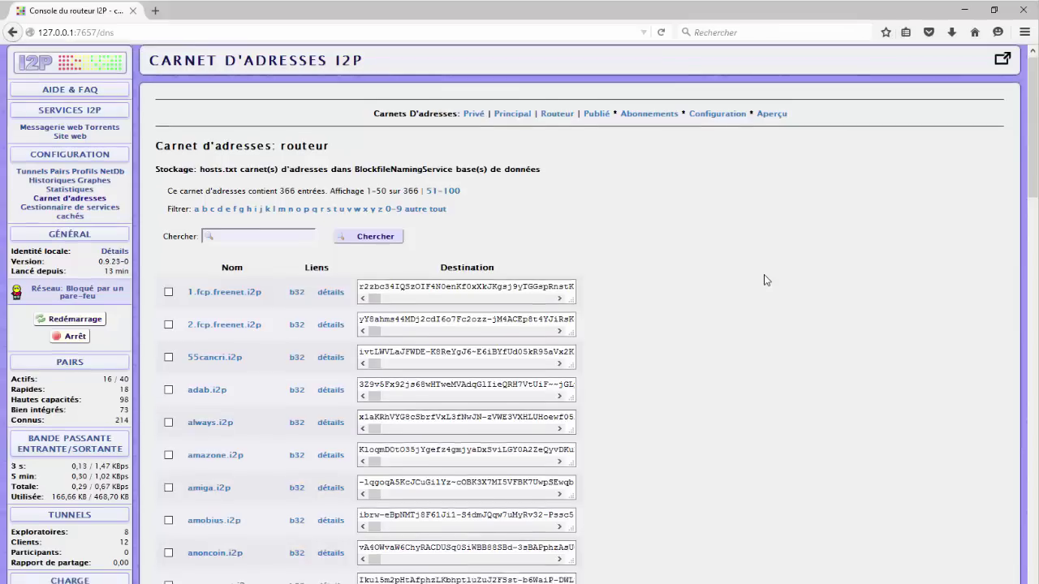
scroll(763, 280, "down", 6)
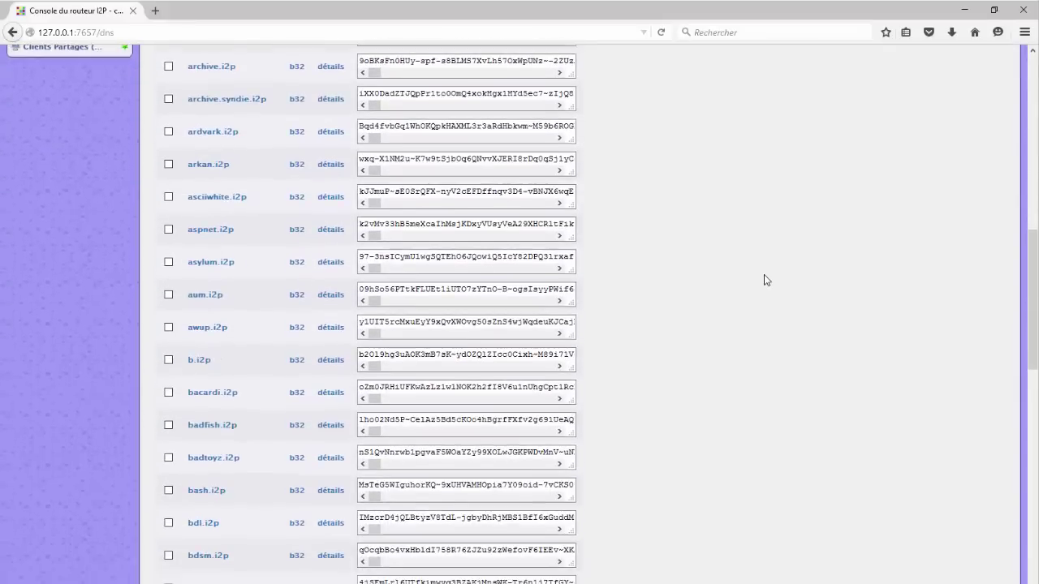
scroll(764, 280, "up", 5)
scroll(763, 280, "up", 12)
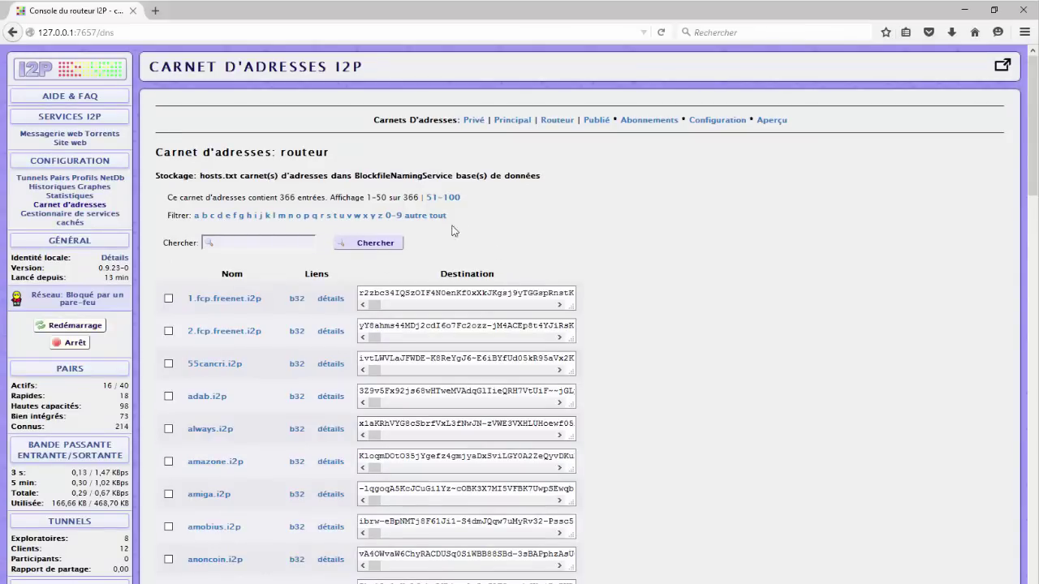
- Filter the router address book by the letter u and by the letter w, and examine the listed sites
left_click(340, 216)
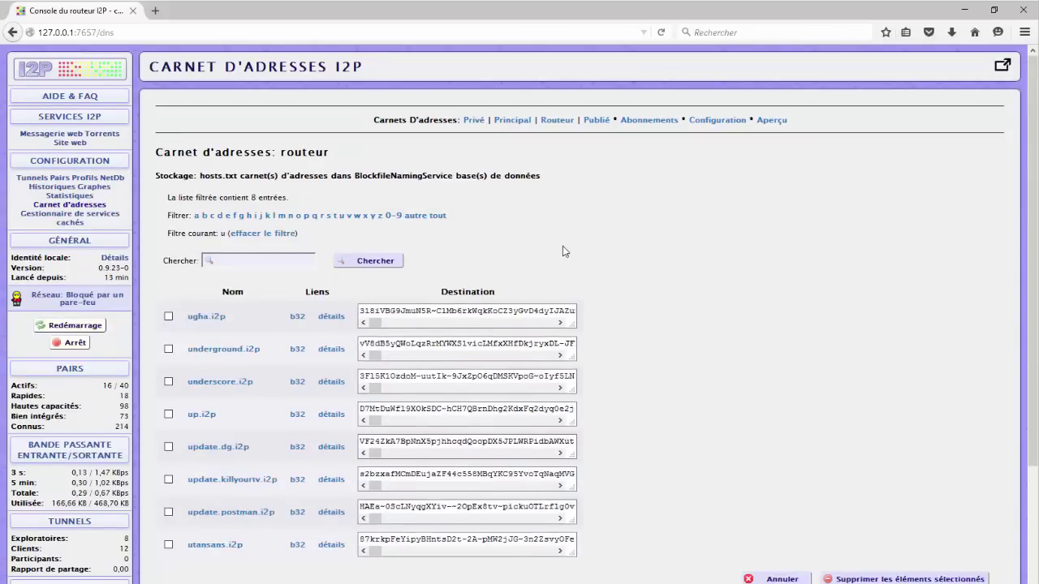
scroll(562, 246, "down", 3)
scroll(563, 246, "up", 3)
left_click(357, 216)
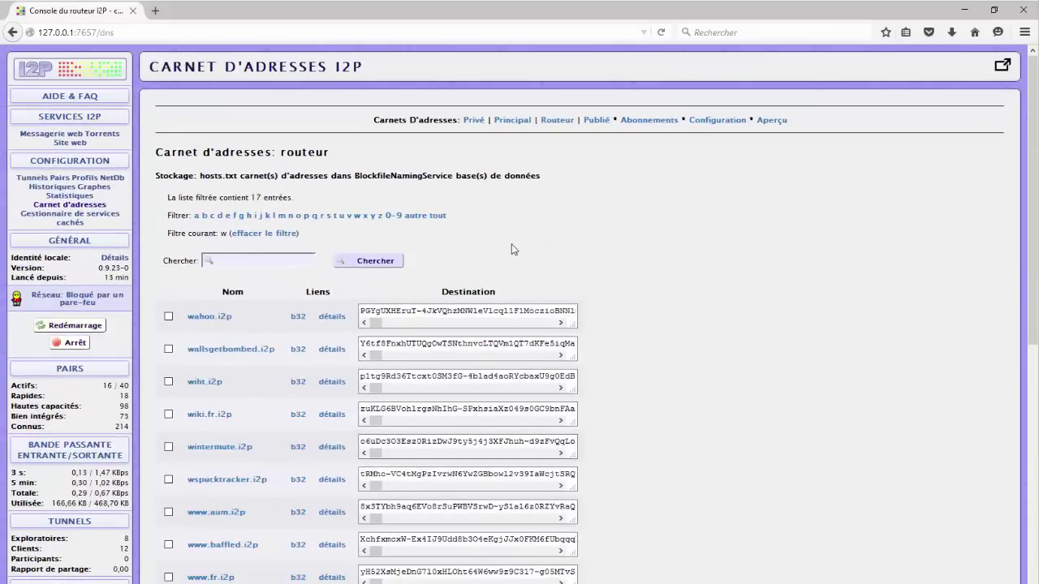
scroll(511, 246, "down", 5)
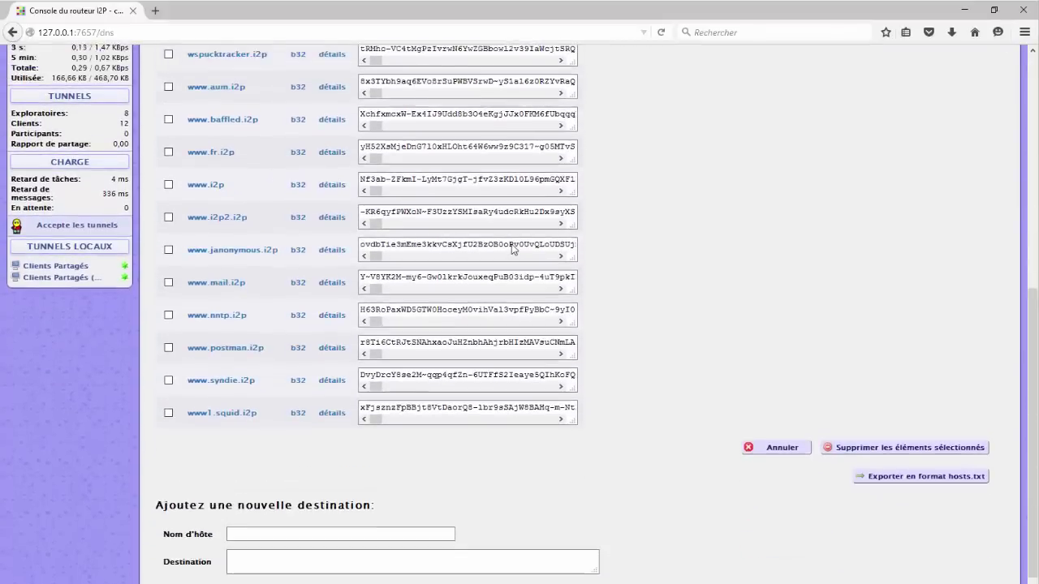
scroll(512, 250, "up", 5)
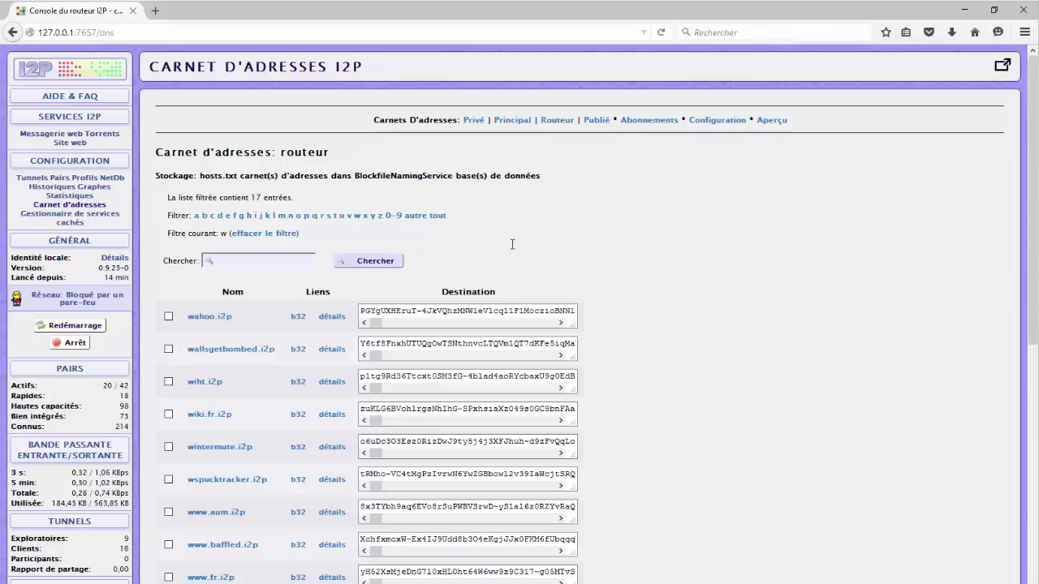
scroll(511, 249, "down", 5)
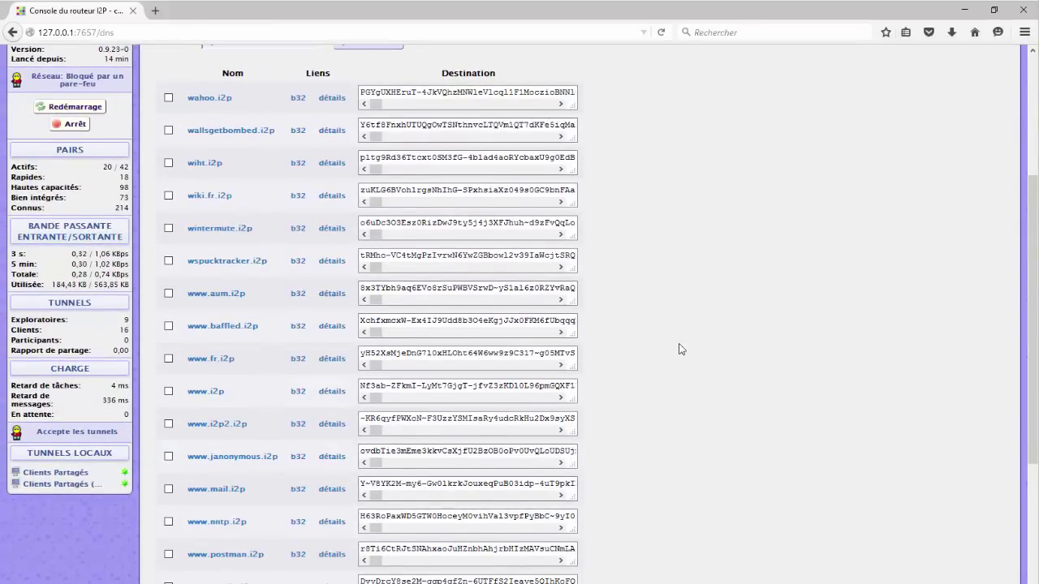
scroll(681, 349, "down", 3)
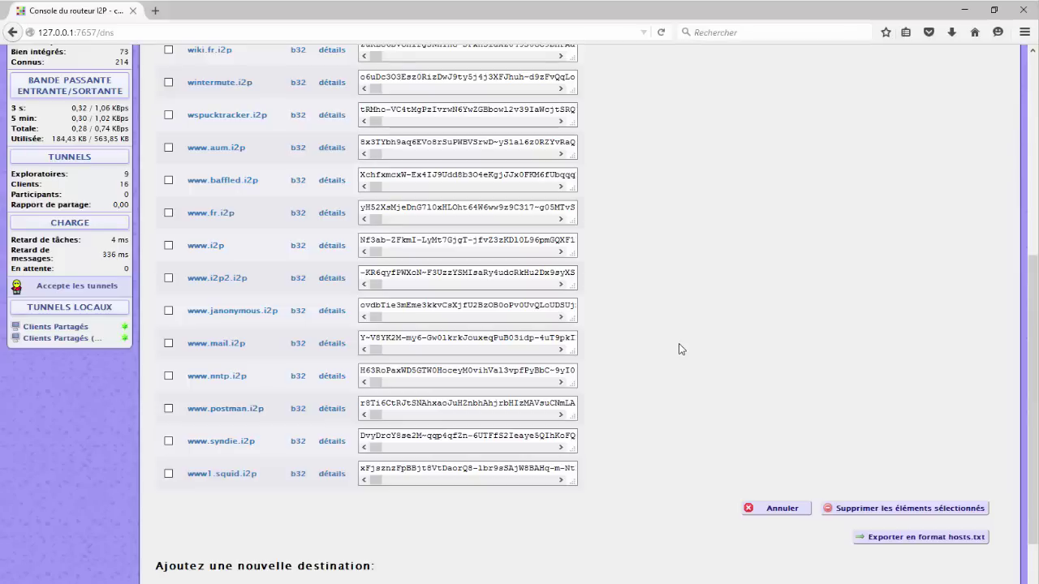
scroll(681, 349, "up", 8)
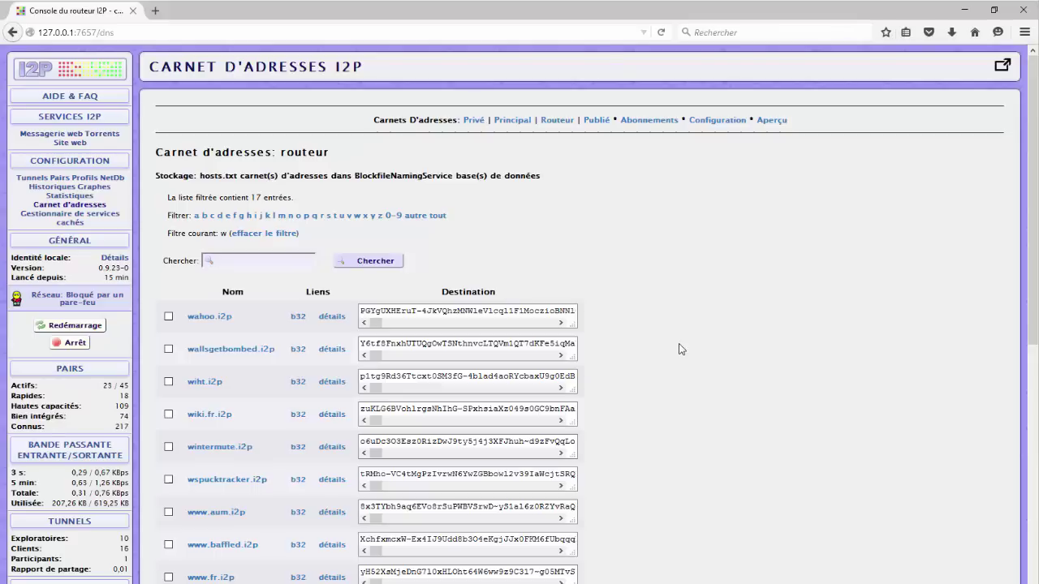
- Return to the console home page, view the I2PSnark torrent client, and go back to the home page
left_click(114, 78)
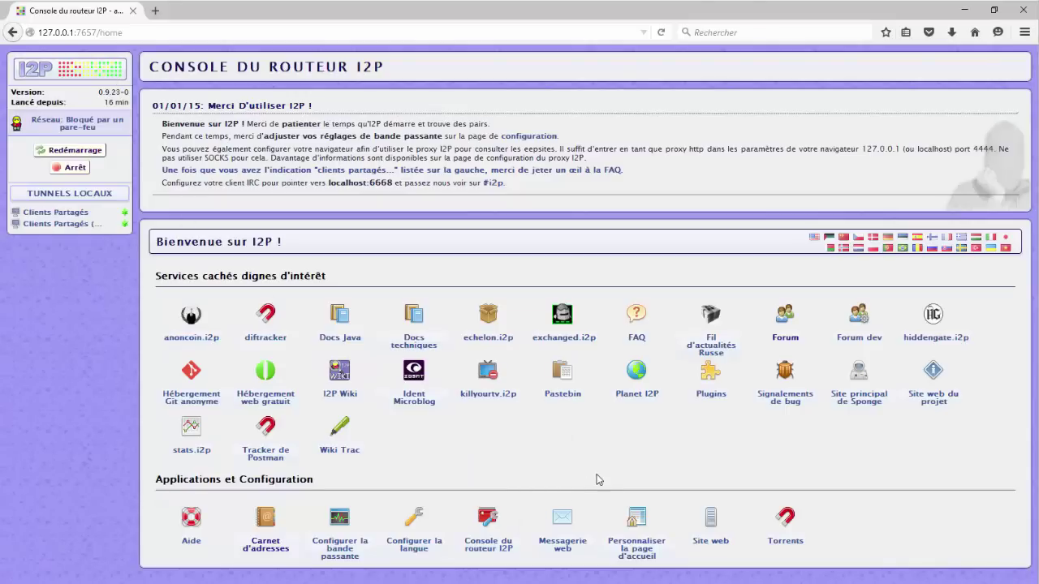
left_click(783, 543)
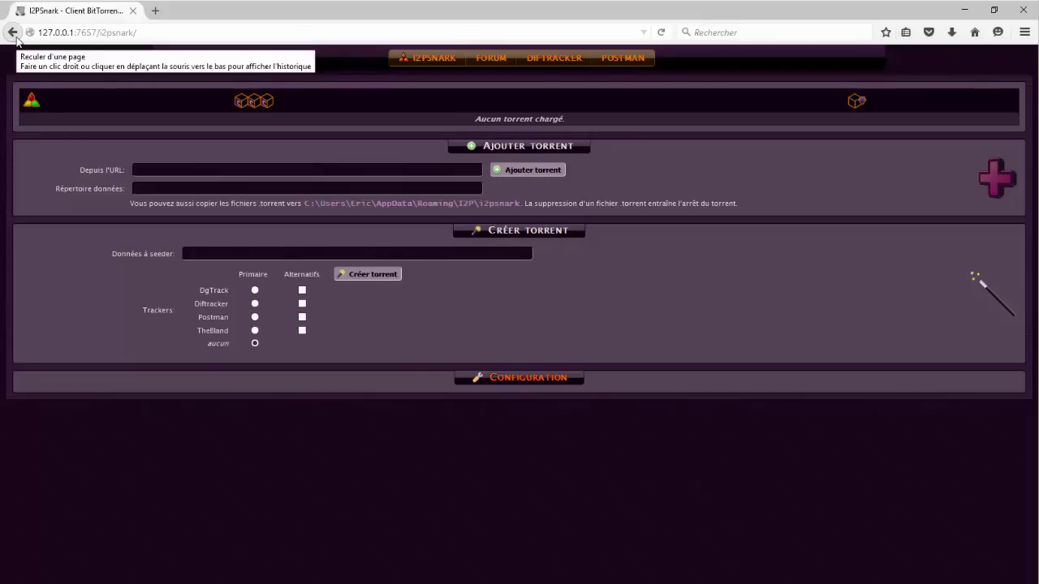
left_click(14, 39)
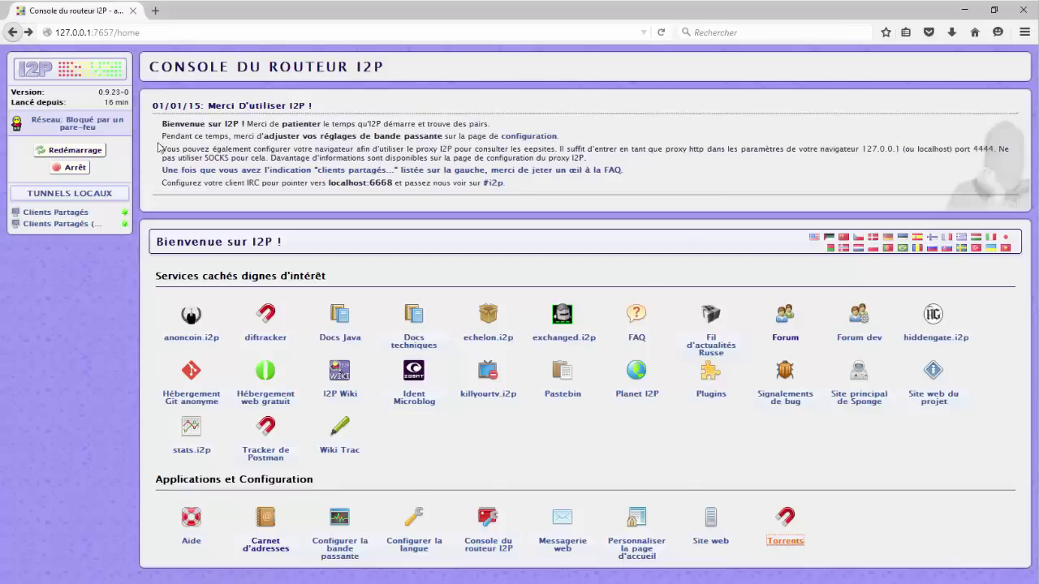